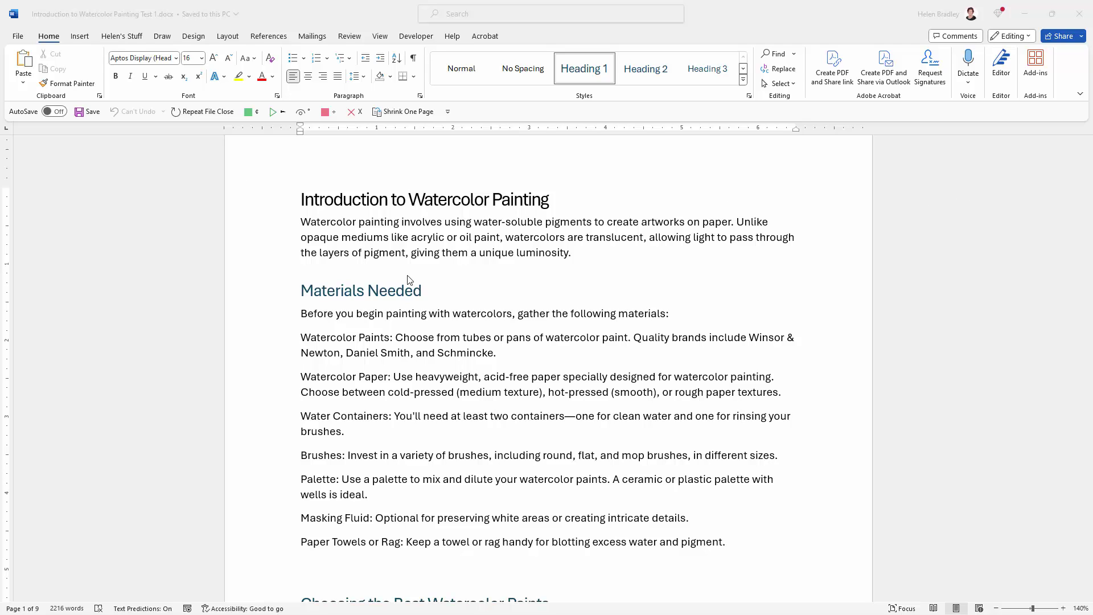
# Apply the Heading 2 style to the Types of Watercolor Paints heading and accept its style settings.
pyautogui.scroll(-5, 415, 288)
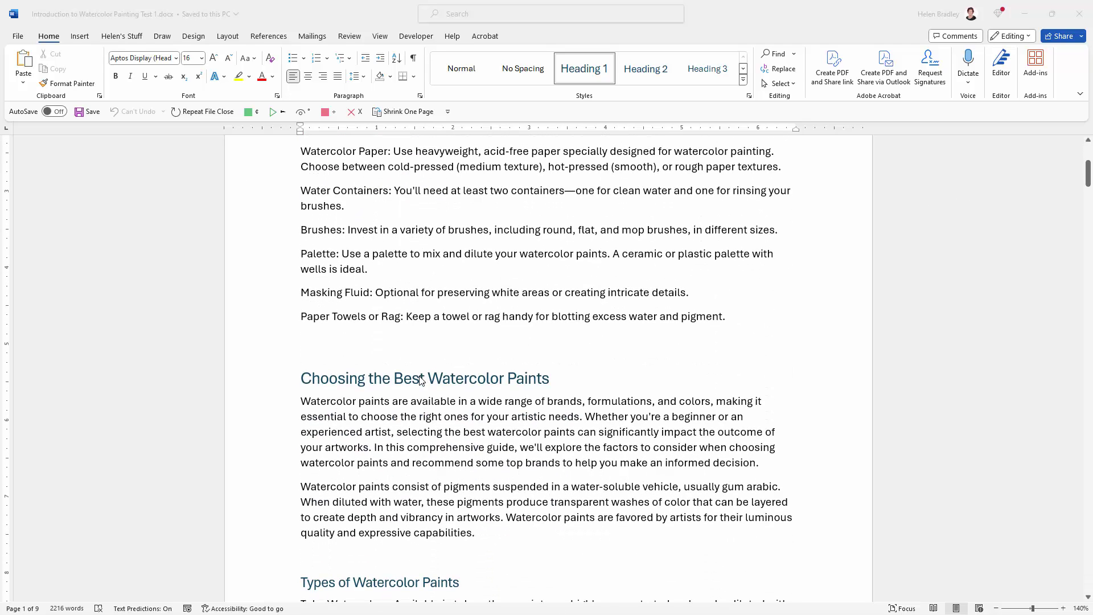
pyautogui.scroll(5, 446, 363)
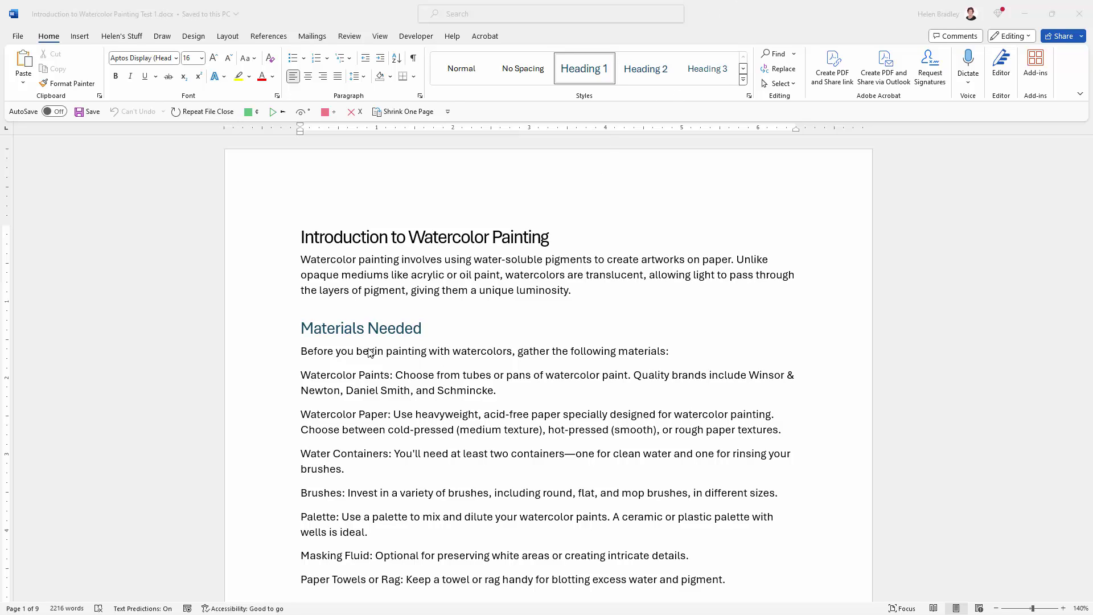
pyautogui.doubleClick(359, 328)
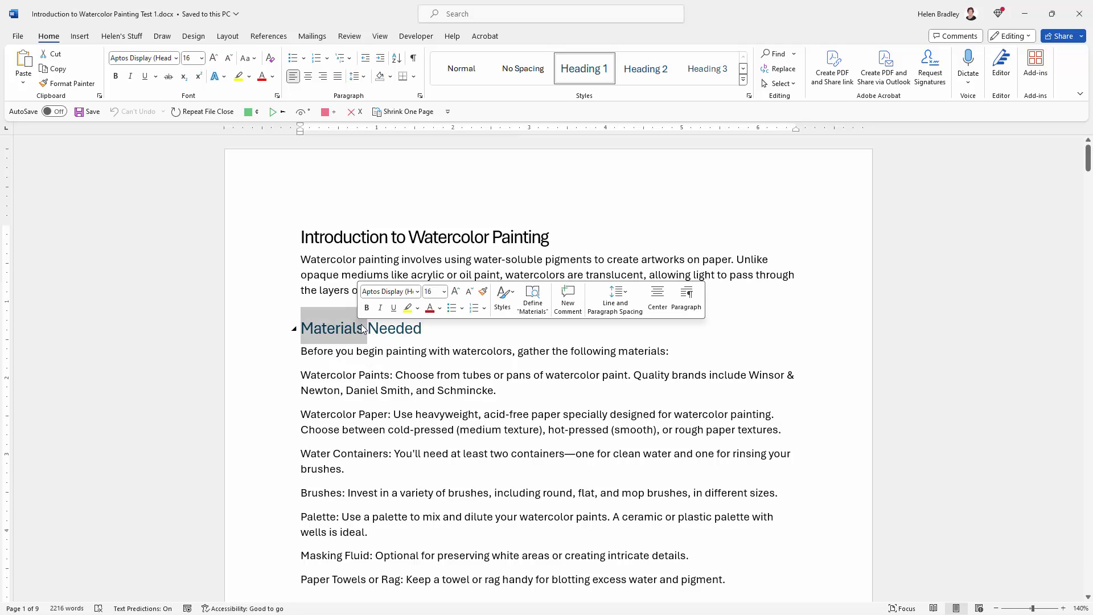
pyautogui.click(365, 328)
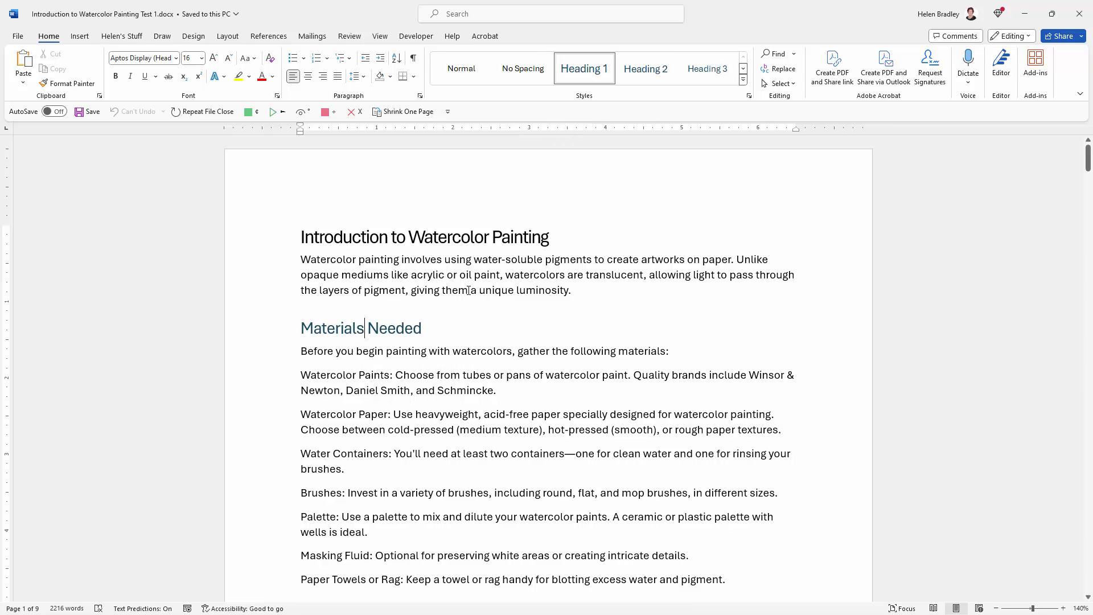
pyautogui.scroll(-5, 462, 300)
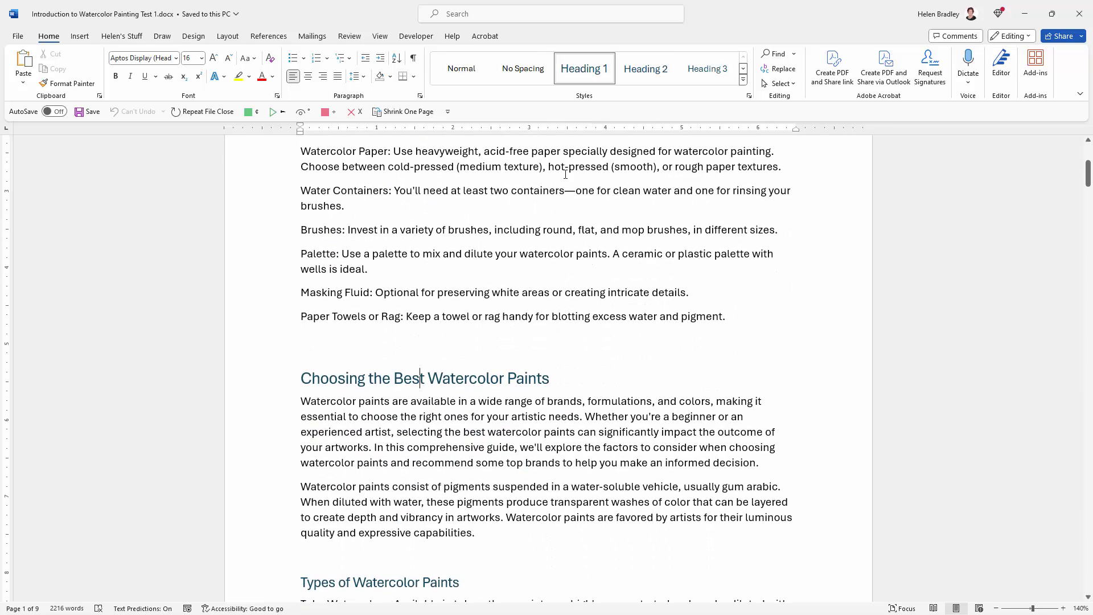
pyautogui.scroll(-4, 580, 174)
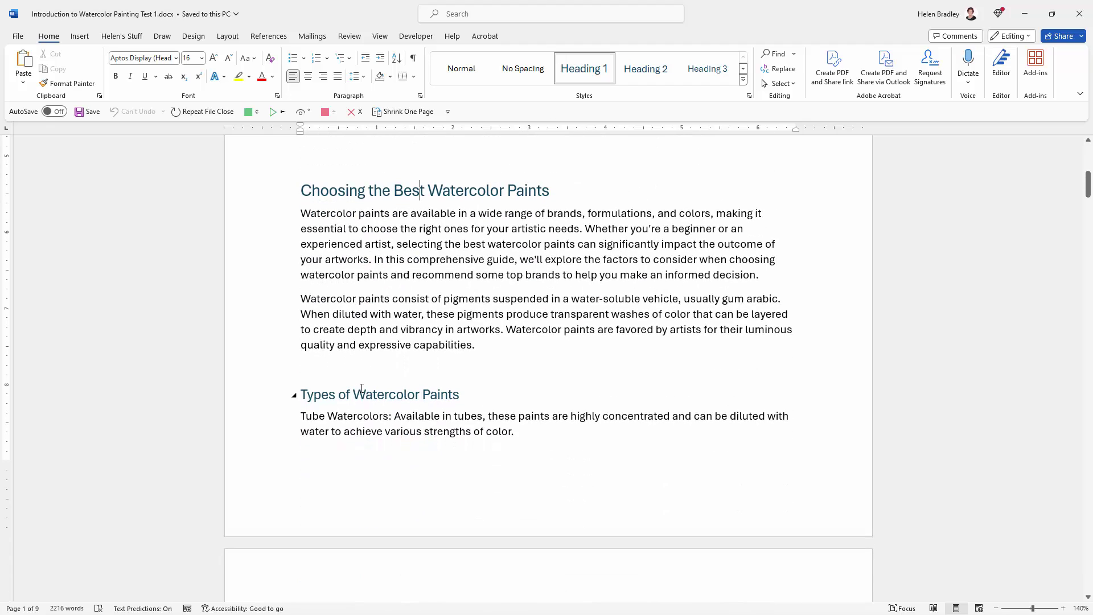
pyautogui.click(362, 390)
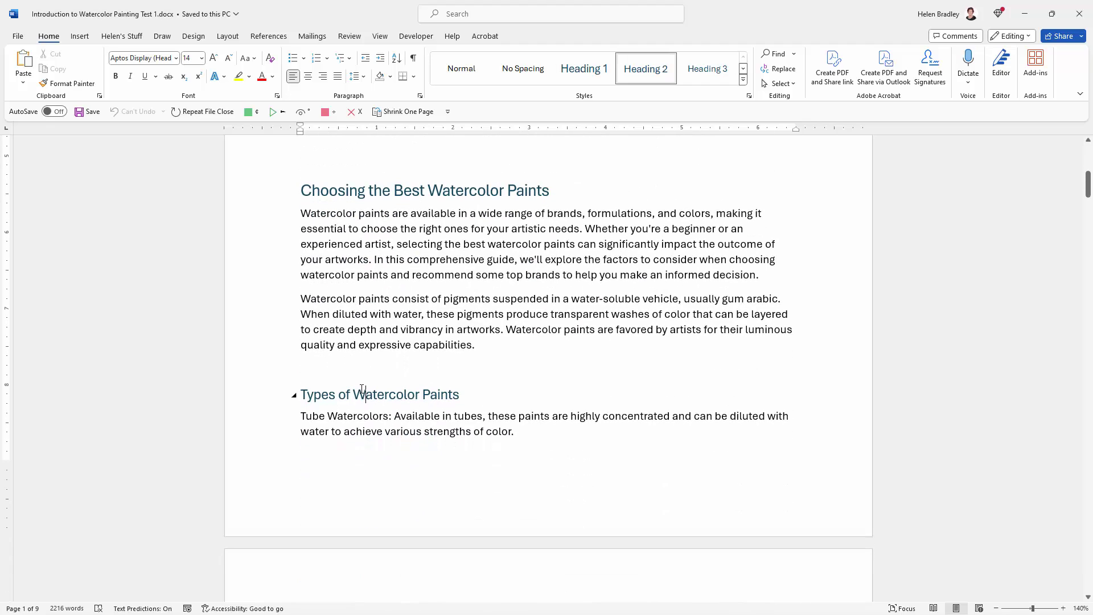
pyautogui.click(631, 71)
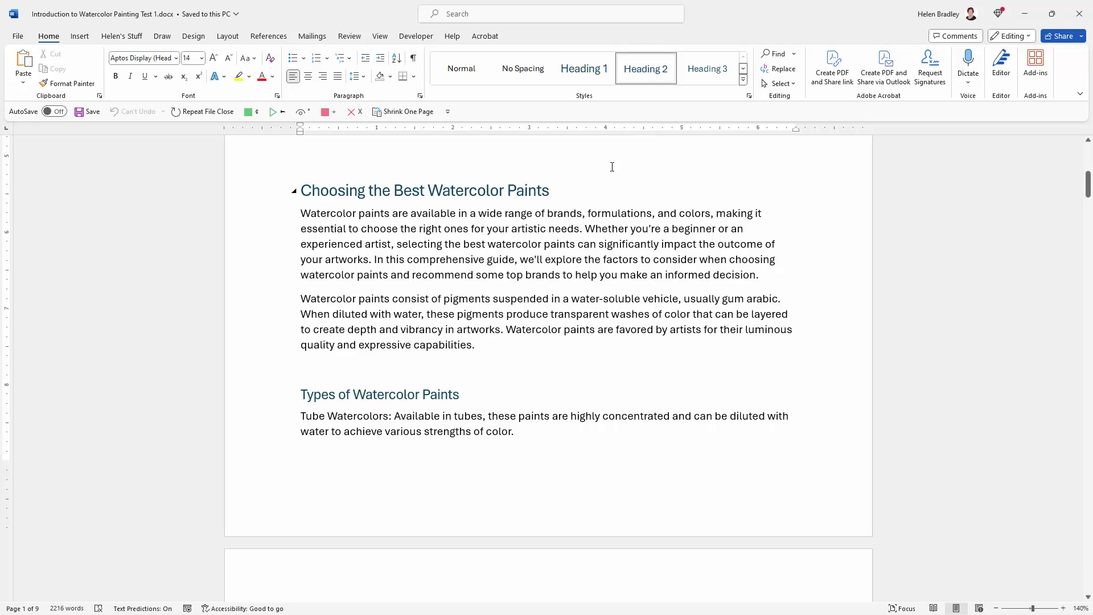
pyautogui.rightClick(654, 71)
pyautogui.click(683, 93)
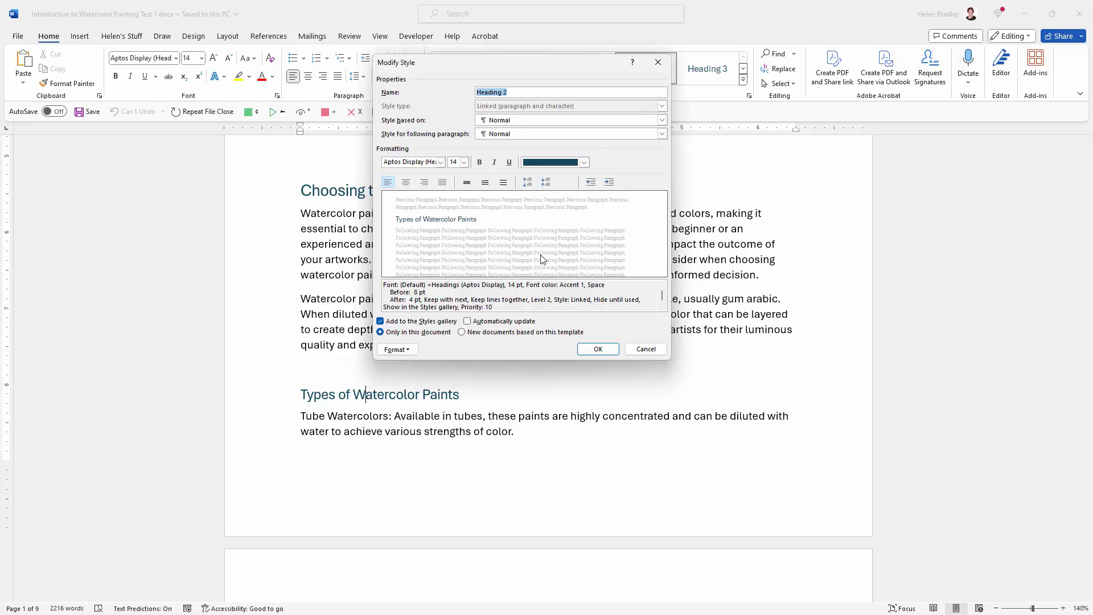
pyautogui.click(603, 353)
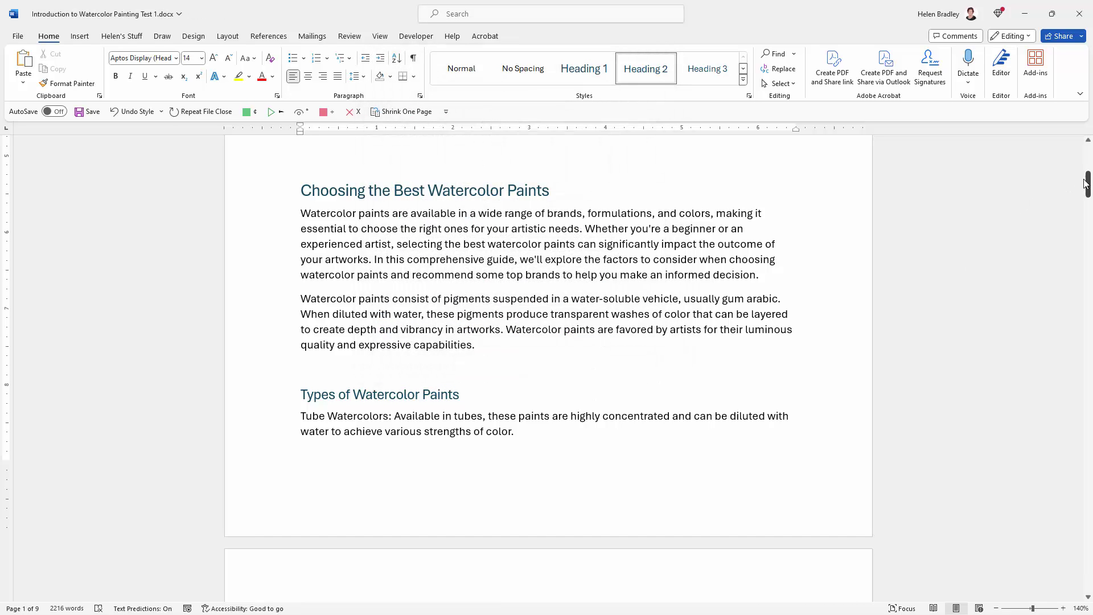
# Add two blank paragraphs before the Introduction to Watercolor Painting title, then show the Table of Contents gallery.
pyautogui.moveTo(1088, 190); pyautogui.dragTo(956, 162)
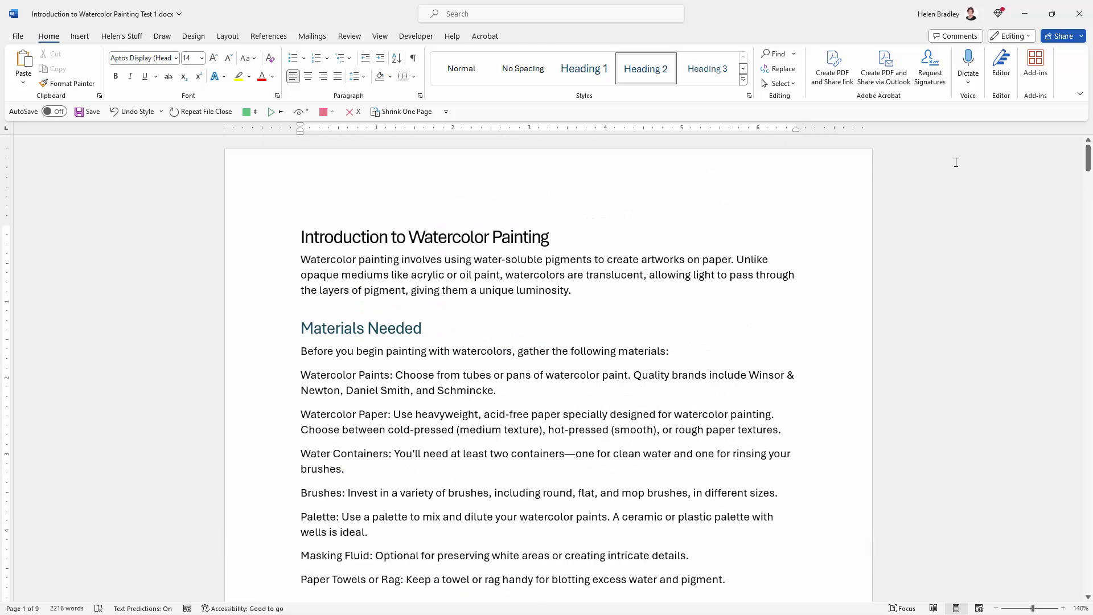
pyautogui.click(299, 234)
pyautogui.press('Return')
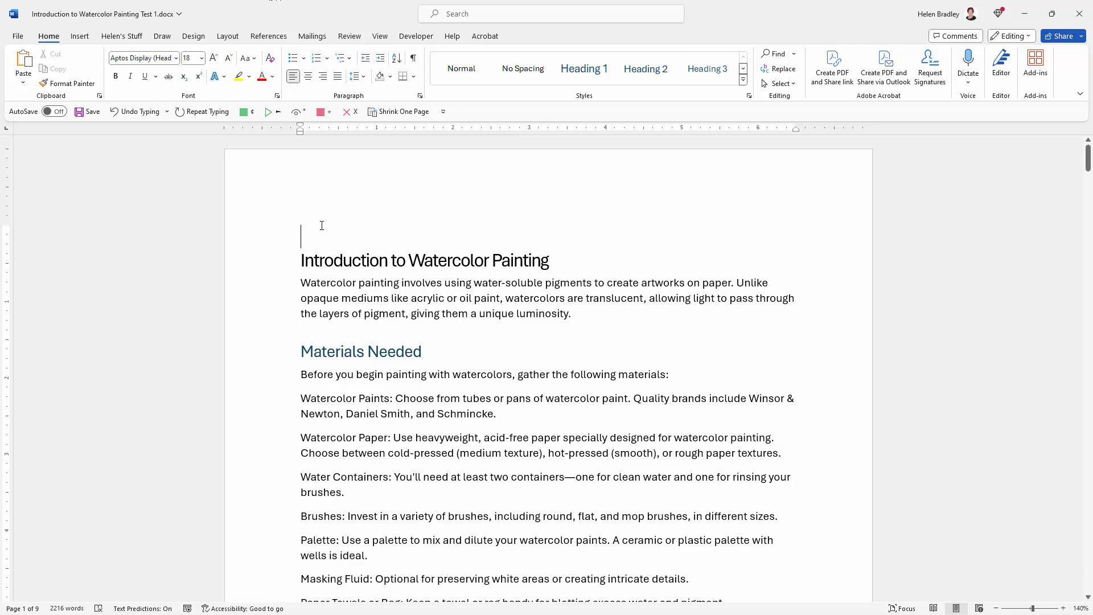
pyautogui.press('Return')
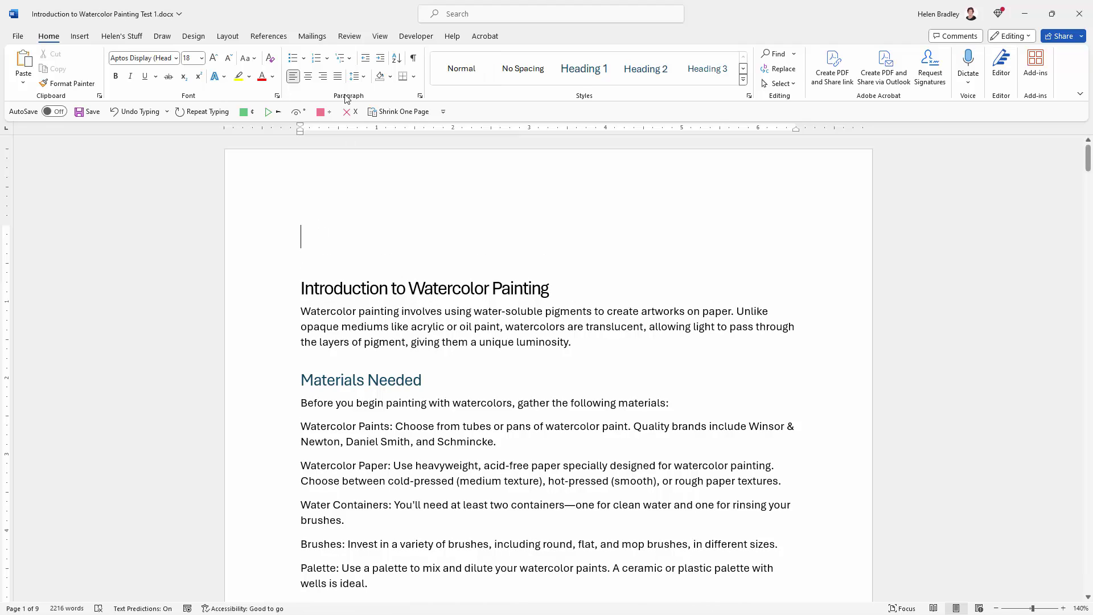
pyautogui.click(413, 57)
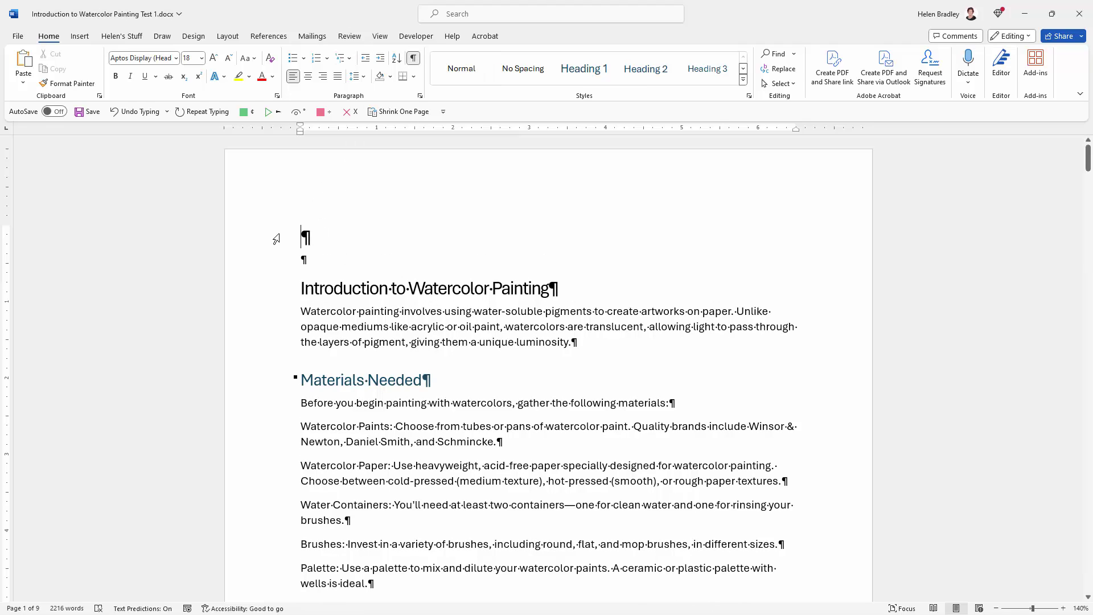
pyautogui.click(413, 58)
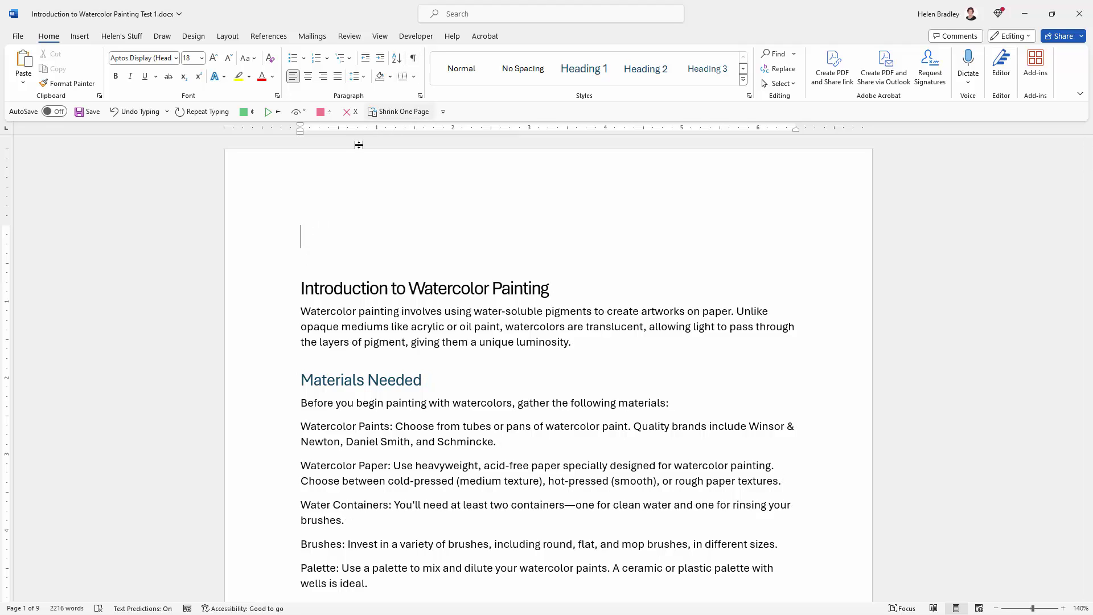
pyautogui.click(265, 37)
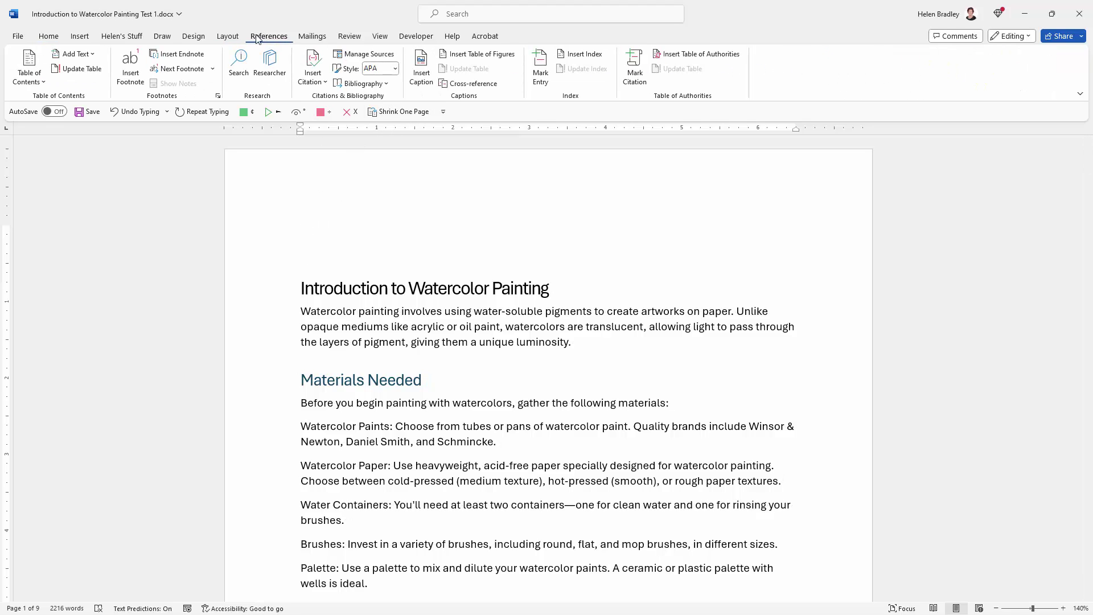
pyautogui.click(44, 84)
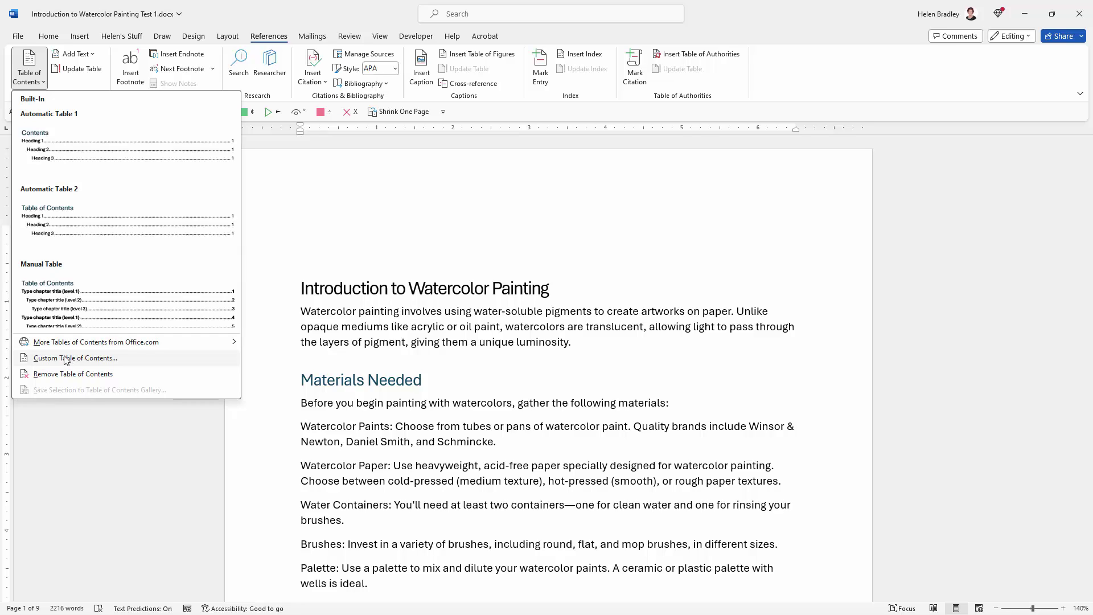
# In Custom Table of Contents, preview the Classic and Distinctive formats, then return to From template.
pyautogui.click(66, 360)
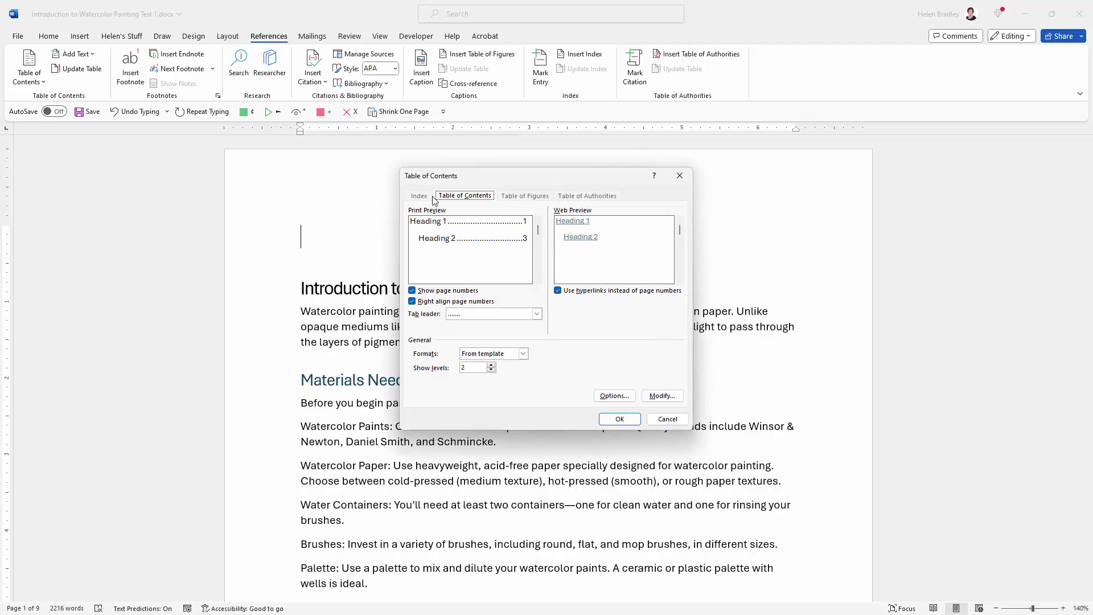
pyautogui.moveTo(486, 173); pyautogui.dragTo(694, 165)
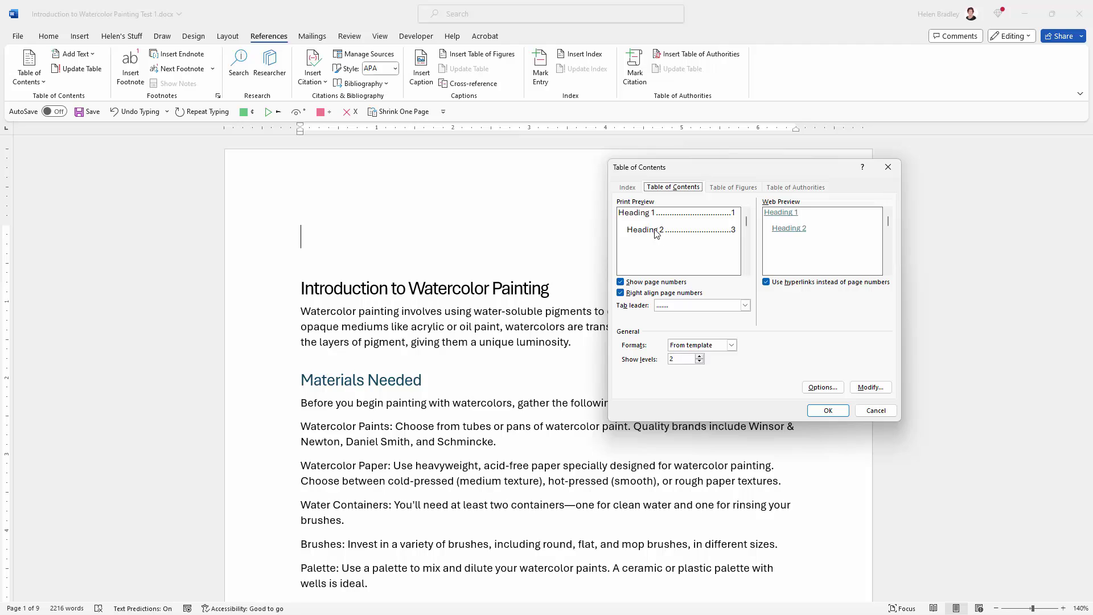
pyautogui.click(733, 346)
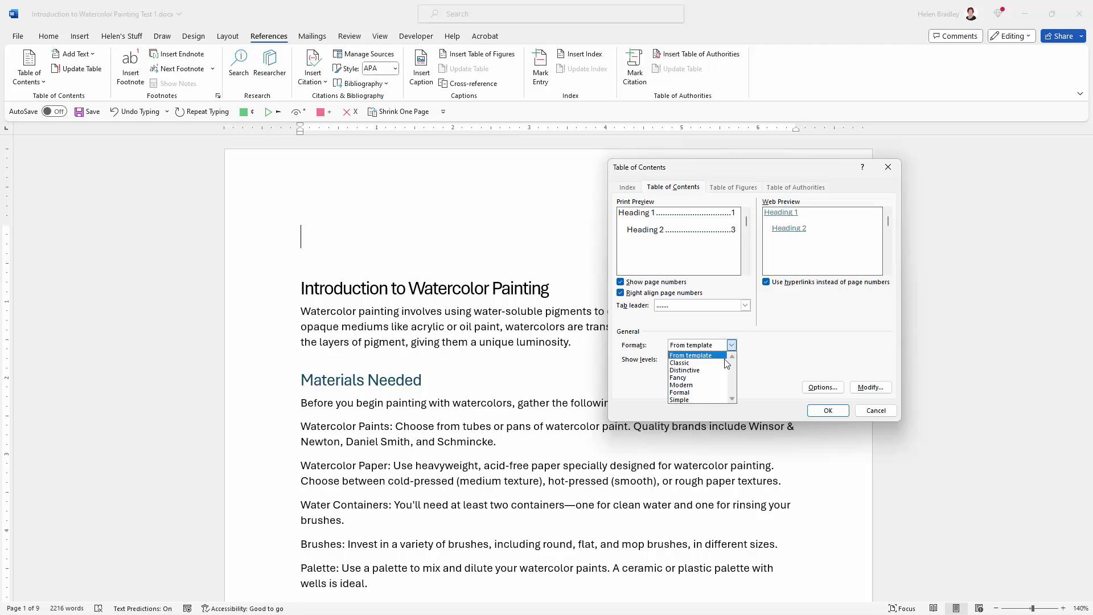
pyautogui.click(720, 365)
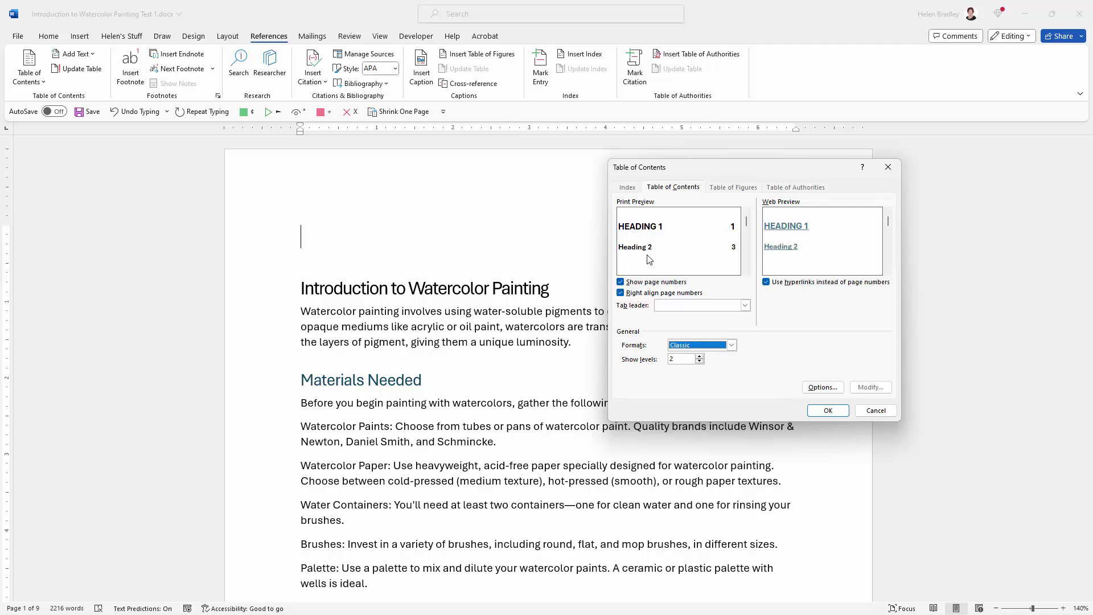
pyautogui.click(731, 346)
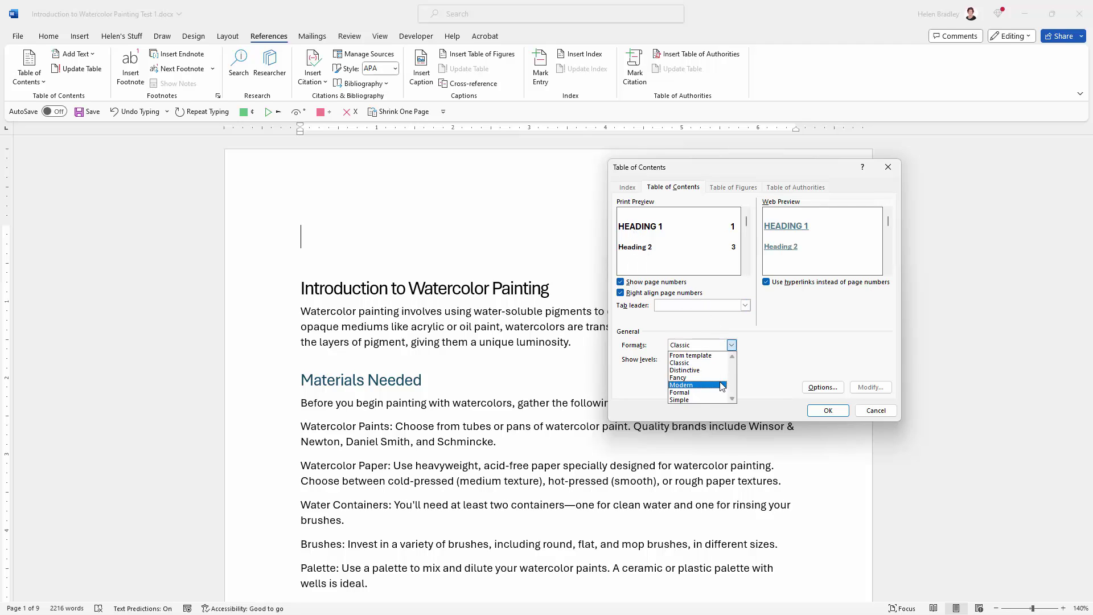
pyautogui.click(699, 373)
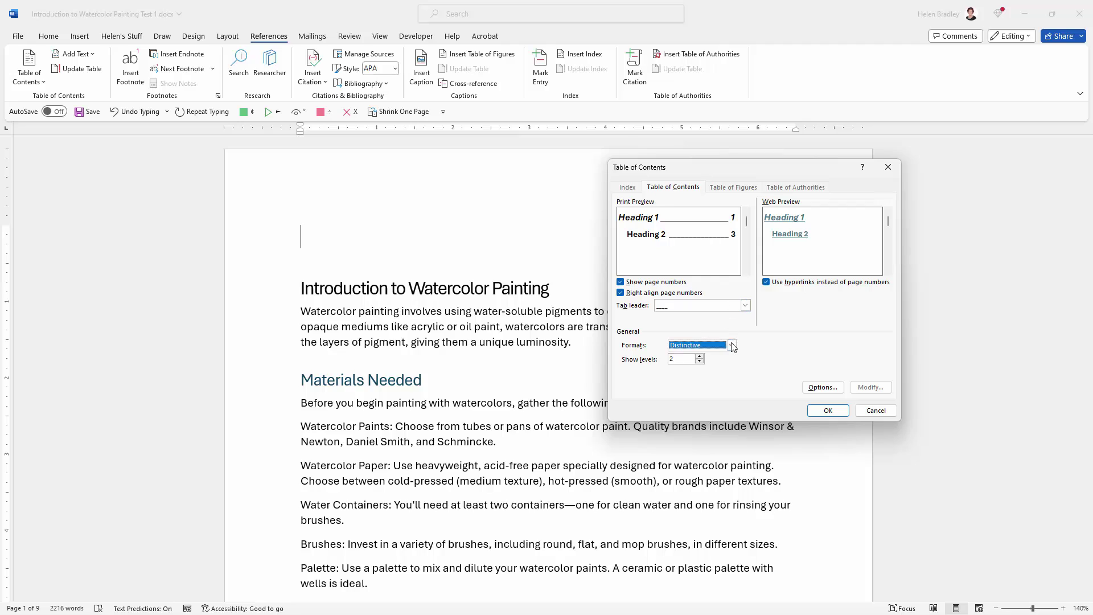
pyautogui.click(733, 346)
pyautogui.click(695, 357)
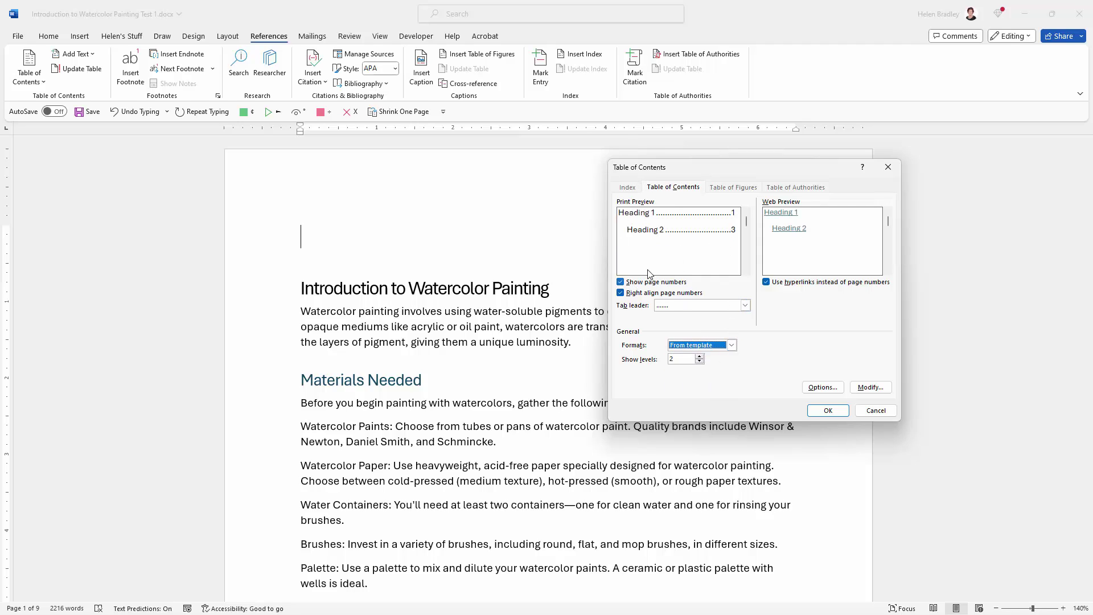
# Keep right-aligned page numbers with dotted leaders, set Show levels to 3, and apply.
pyautogui.click(622, 283)
pyautogui.click(621, 282)
pyautogui.click(621, 293)
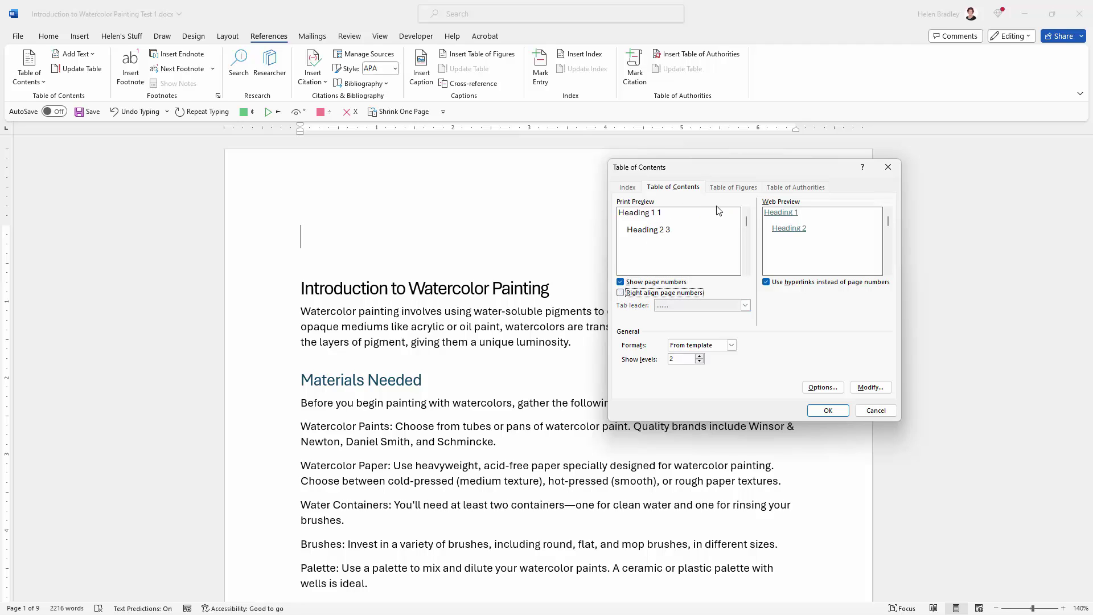
pyautogui.click(621, 294)
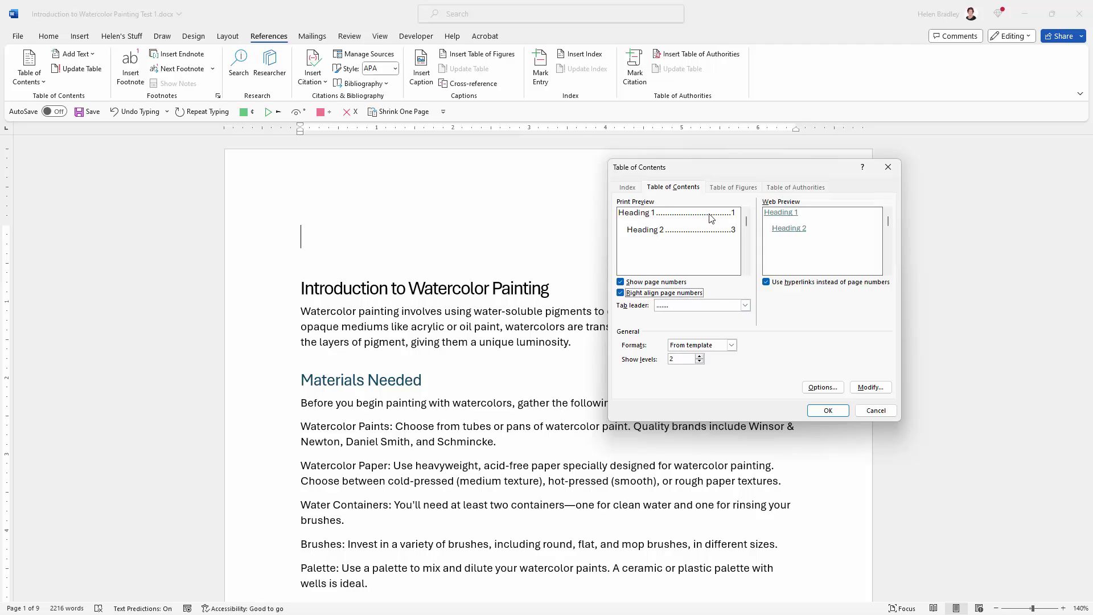
pyautogui.click(744, 307)
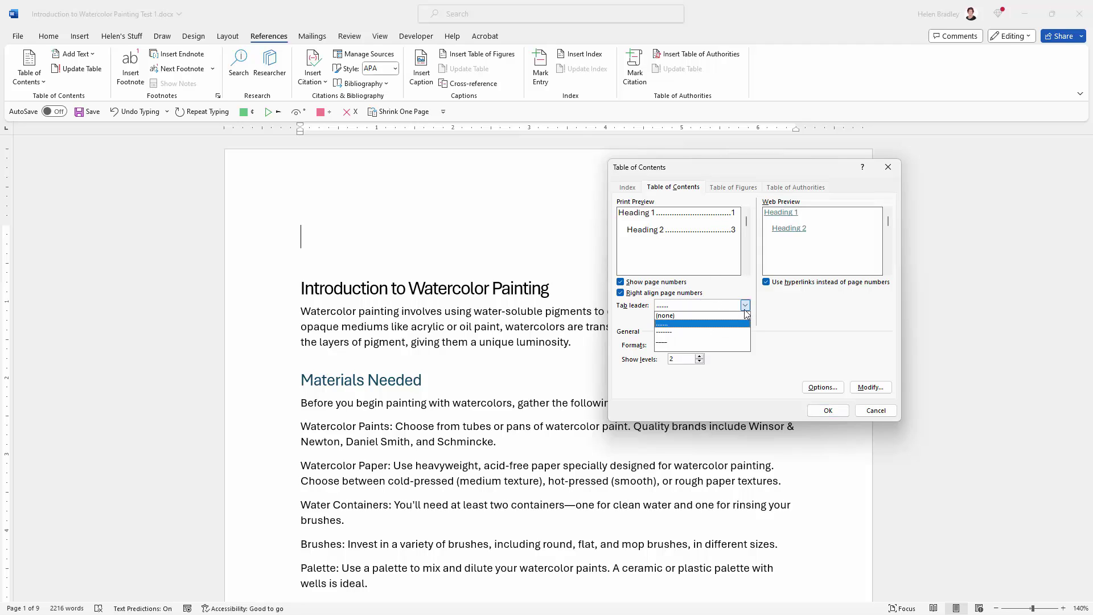
pyautogui.click(743, 306)
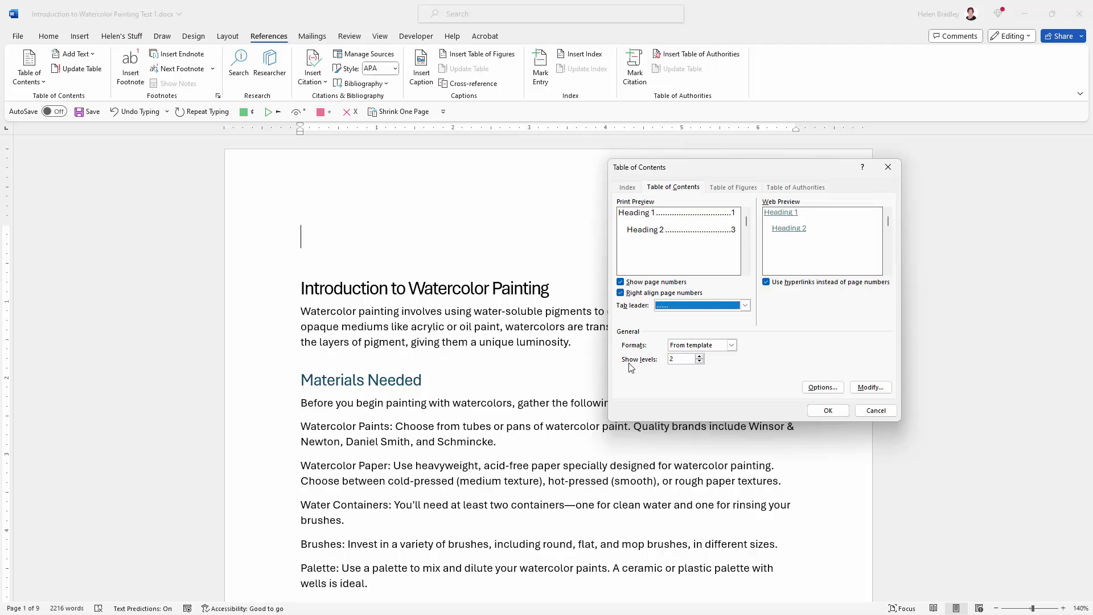
pyautogui.click(700, 357)
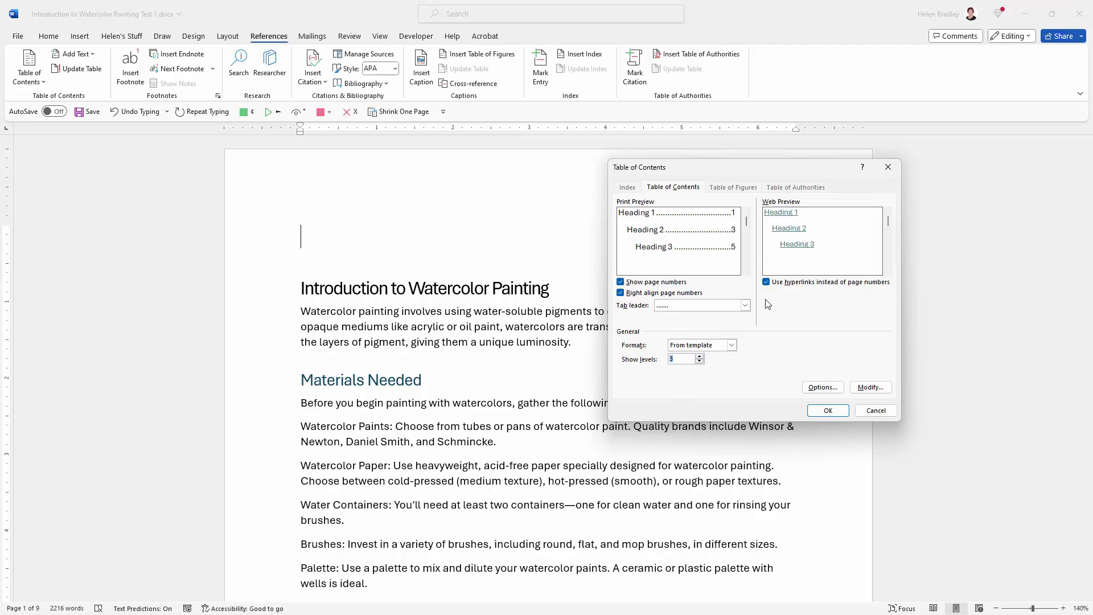
pyautogui.click(824, 412)
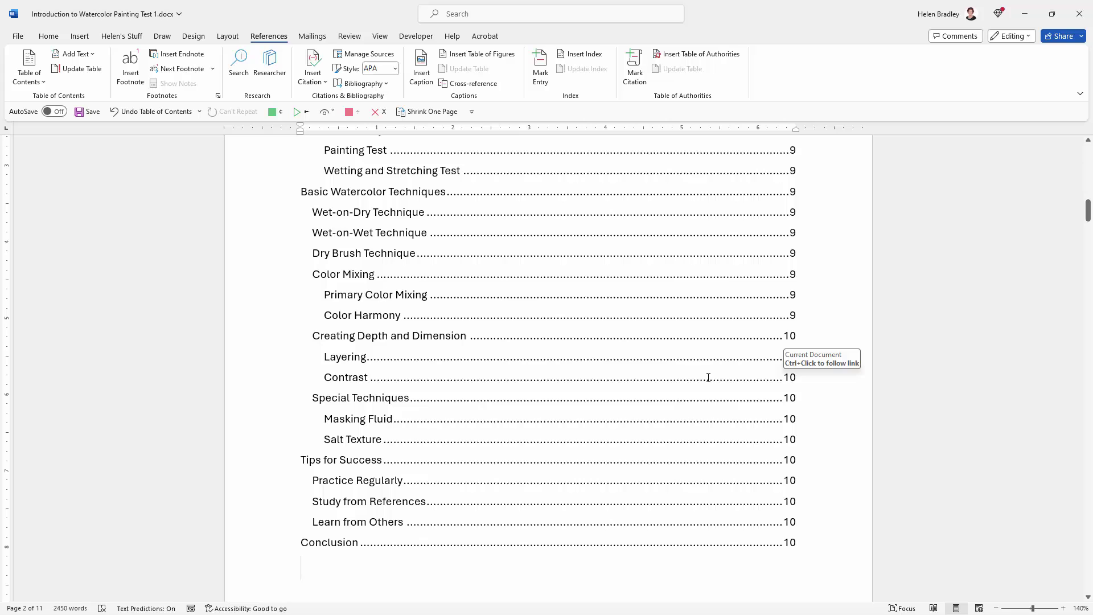
# Zoom out four steps to view the whole table of contents.
pyautogui.scroll(6, 708, 378)
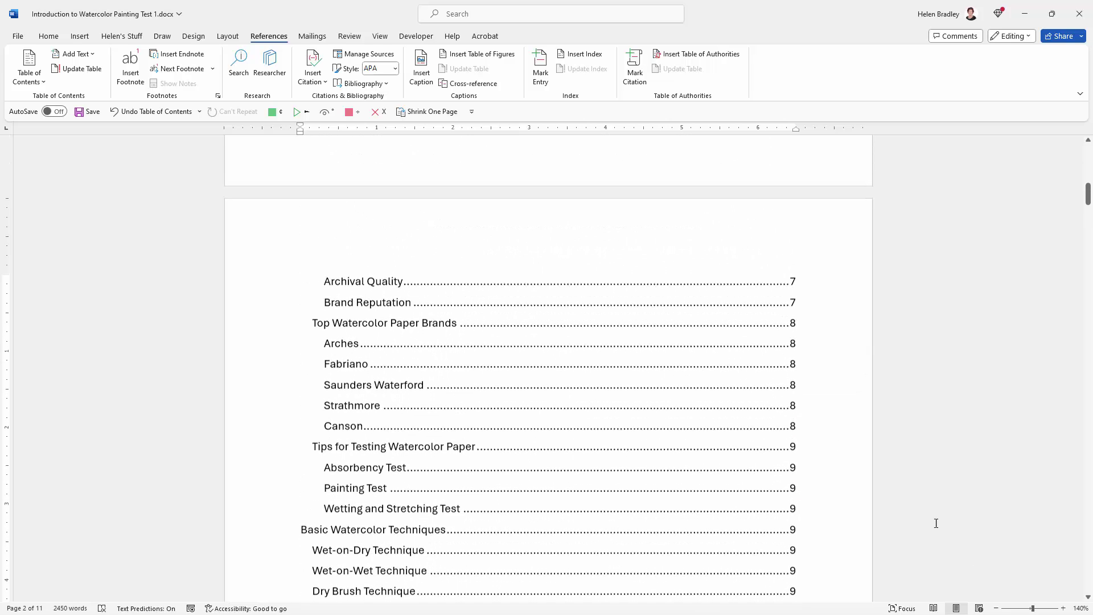
pyautogui.click(995, 608)
pyautogui.click(996, 608)
pyautogui.click(995, 608)
pyautogui.click(996, 608)
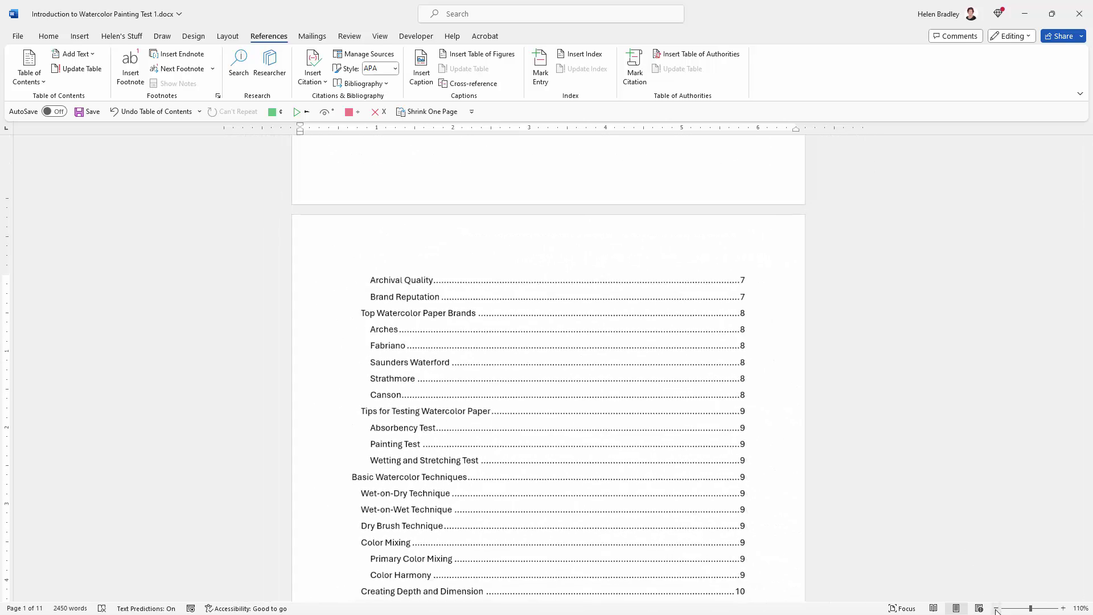
pyautogui.click(996, 608)
pyautogui.click(996, 608)
pyautogui.scroll(7, 595, 285)
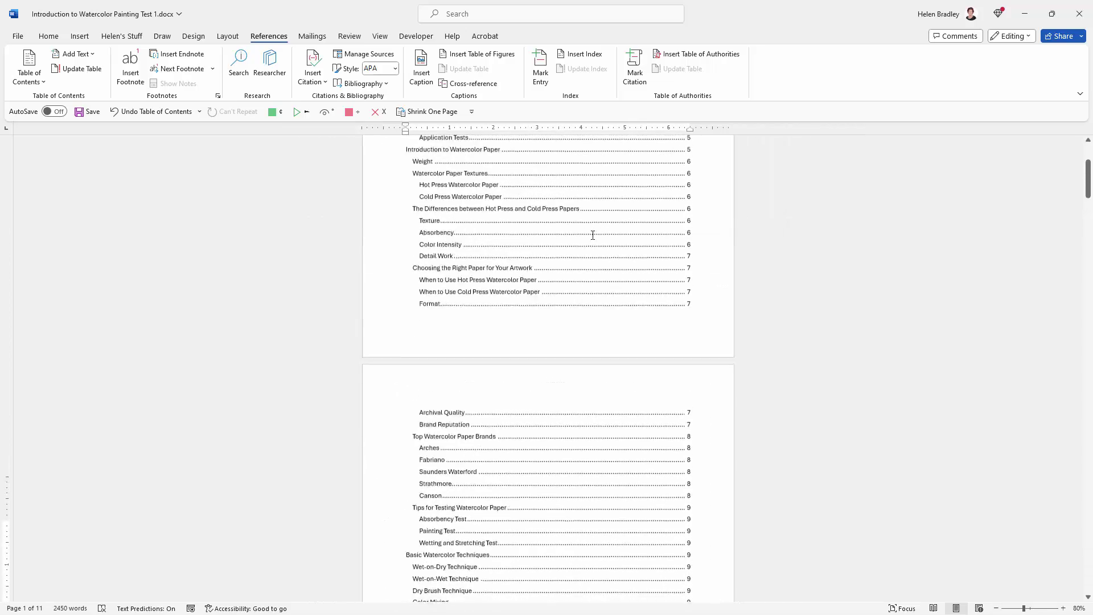
pyautogui.scroll(-7, 592, 245)
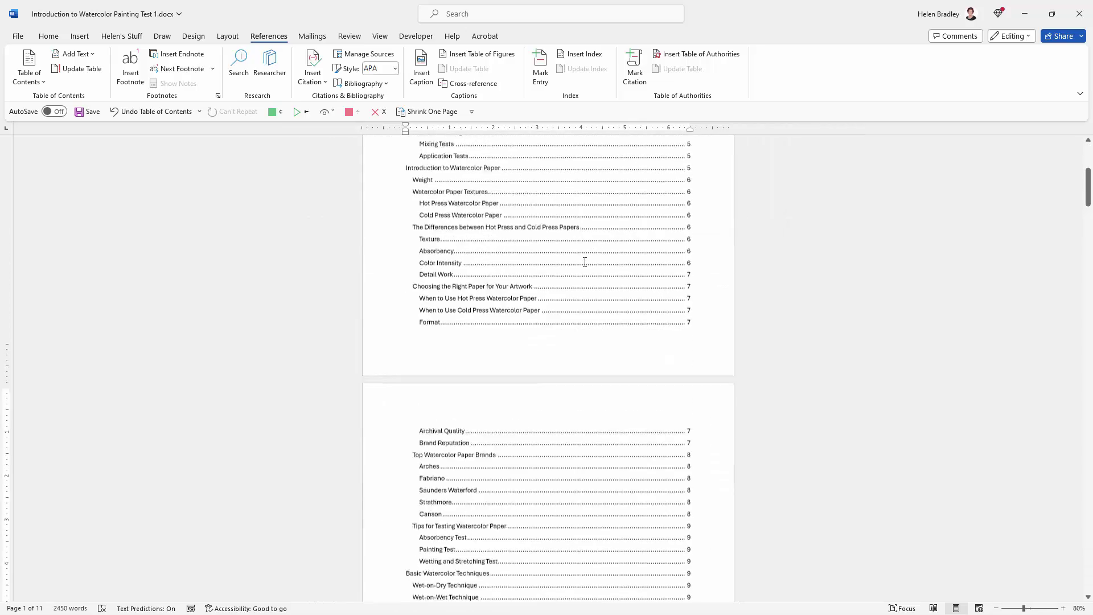
pyautogui.scroll(-6, 645, 322)
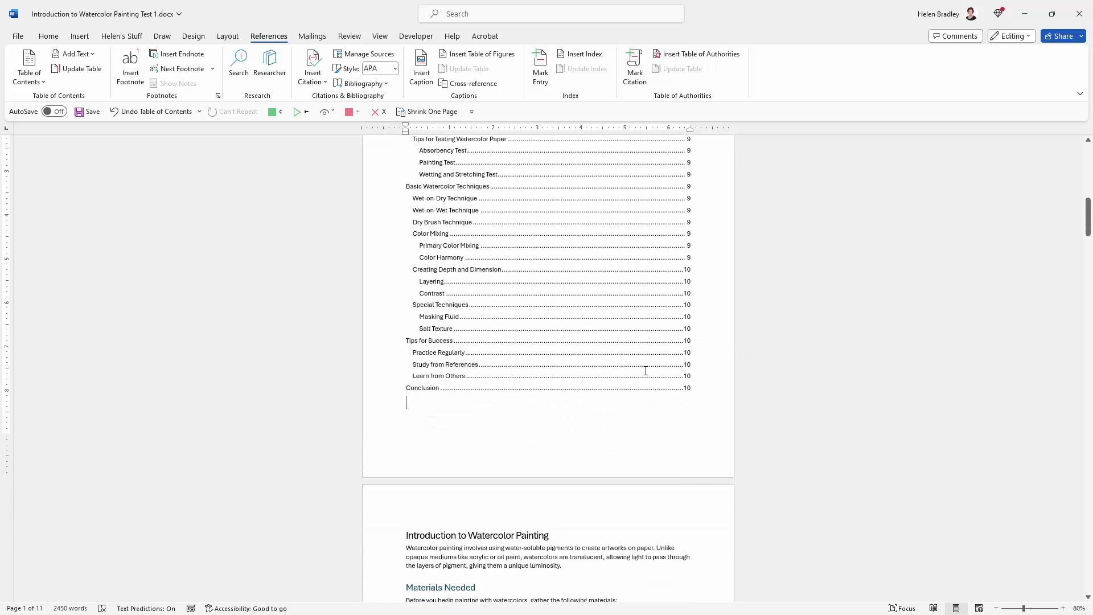
# Select the table of contents up to the document start and insert a blank paragraph above it.
pyautogui.hotkey('ctrl', 'shift', 'Home')
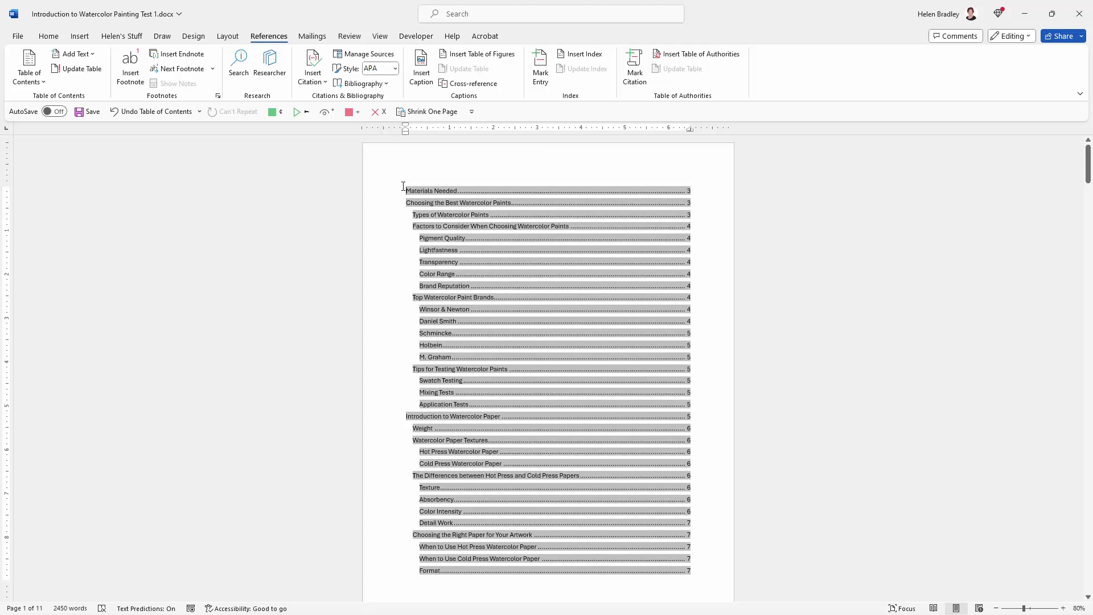
pyautogui.press('Return')
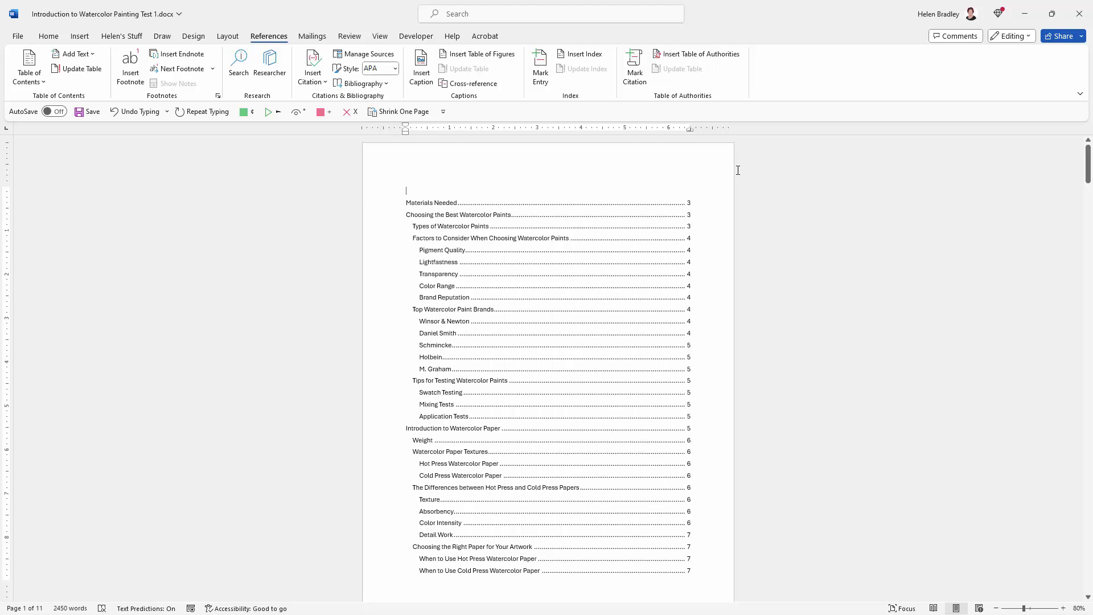
pyautogui.scroll(-8, 734, 245)
pyautogui.scroll(-4, 740, 236)
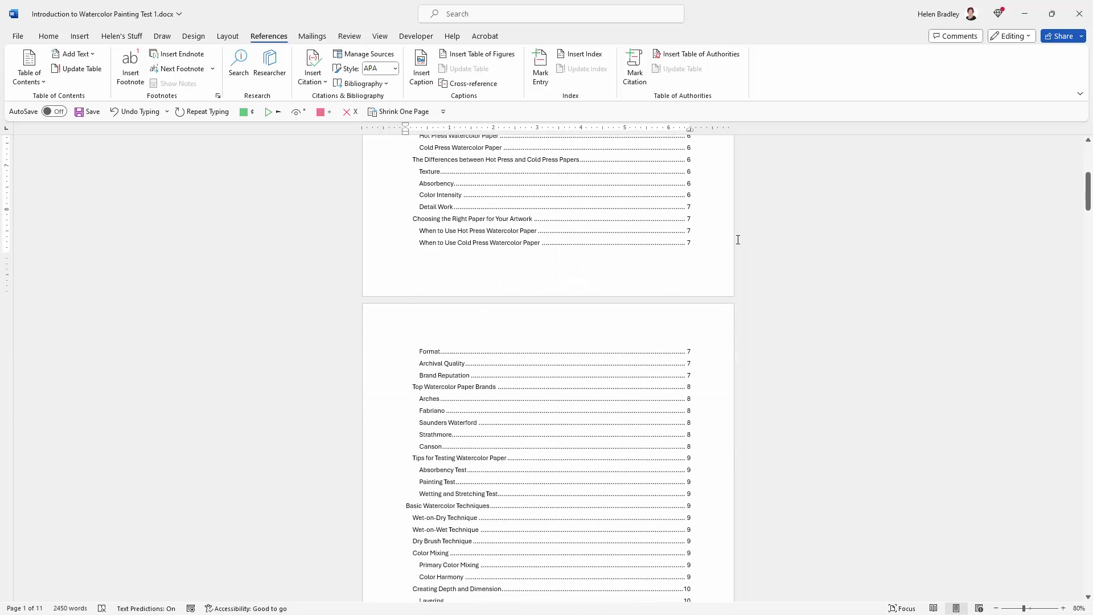
pyautogui.scroll(10, 736, 239)
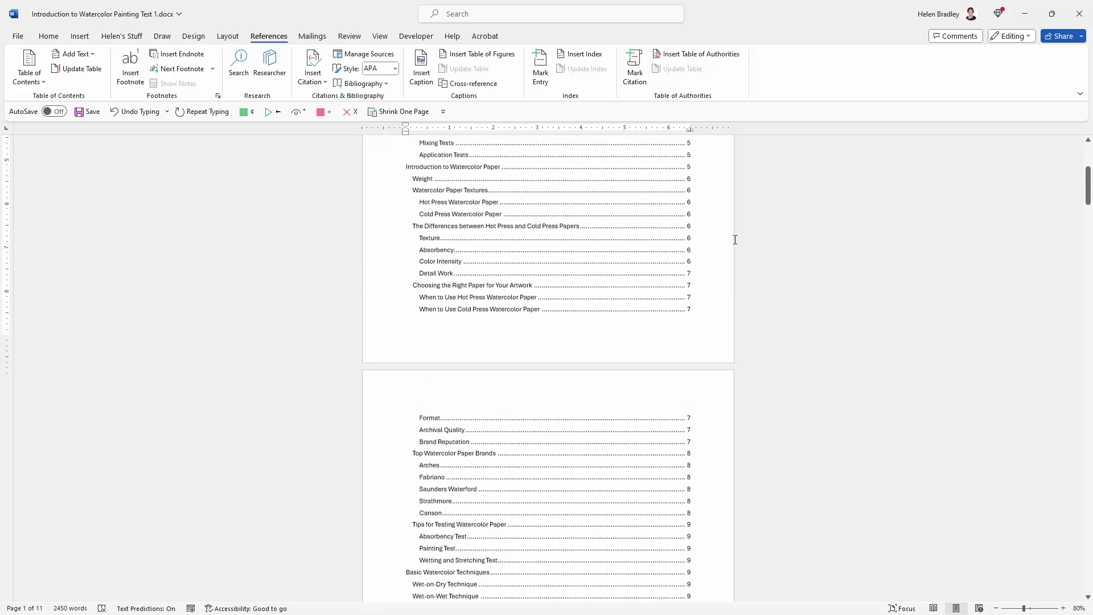
pyautogui.scroll(1, 737, 226)
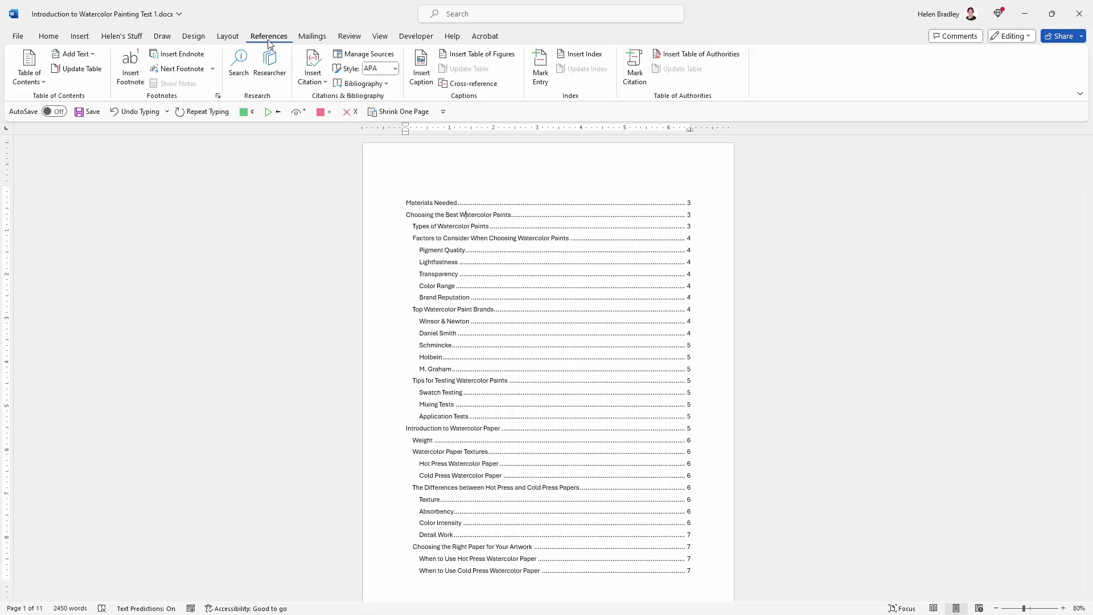
# Set the custom table of contents to show 2 levels and confirm replacing the existing contents.
pyautogui.click(27, 82)
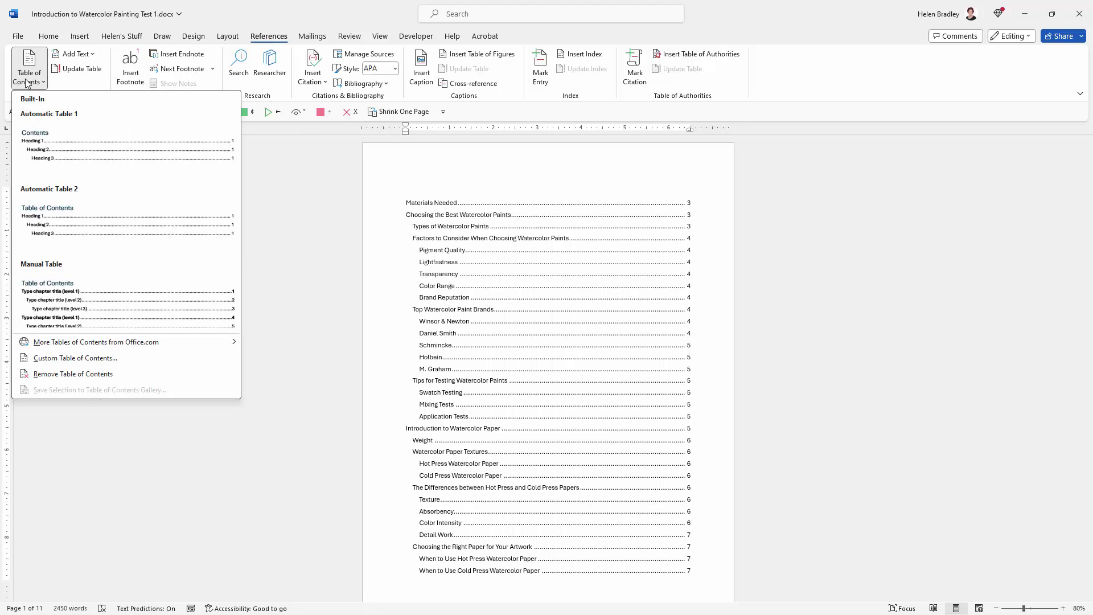
pyautogui.click(128, 362)
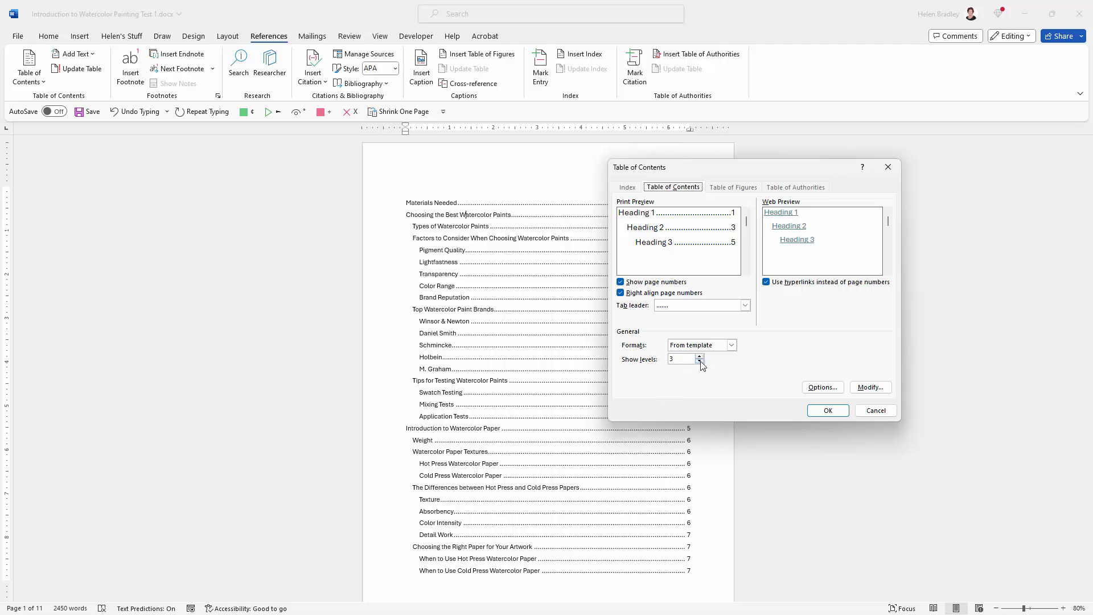
pyautogui.click(700, 362)
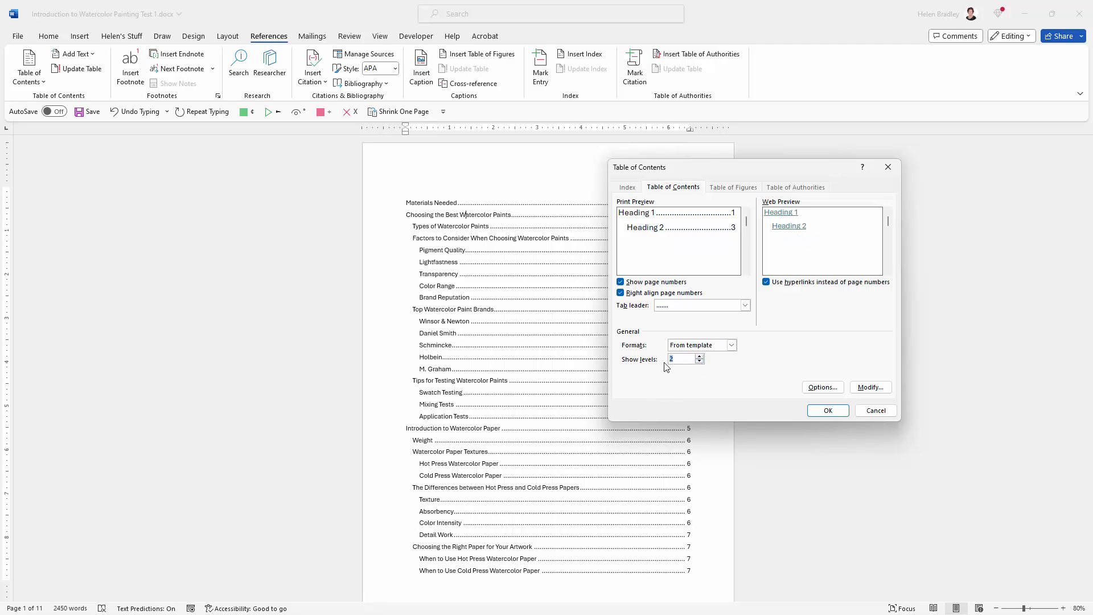
pyautogui.click(827, 410)
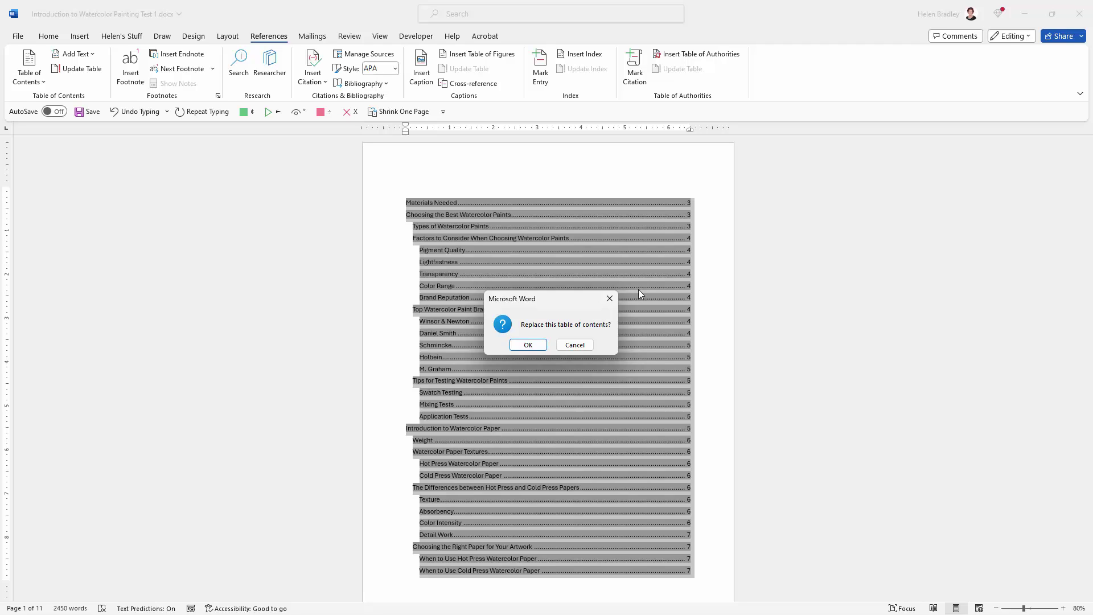
pyautogui.click(528, 345)
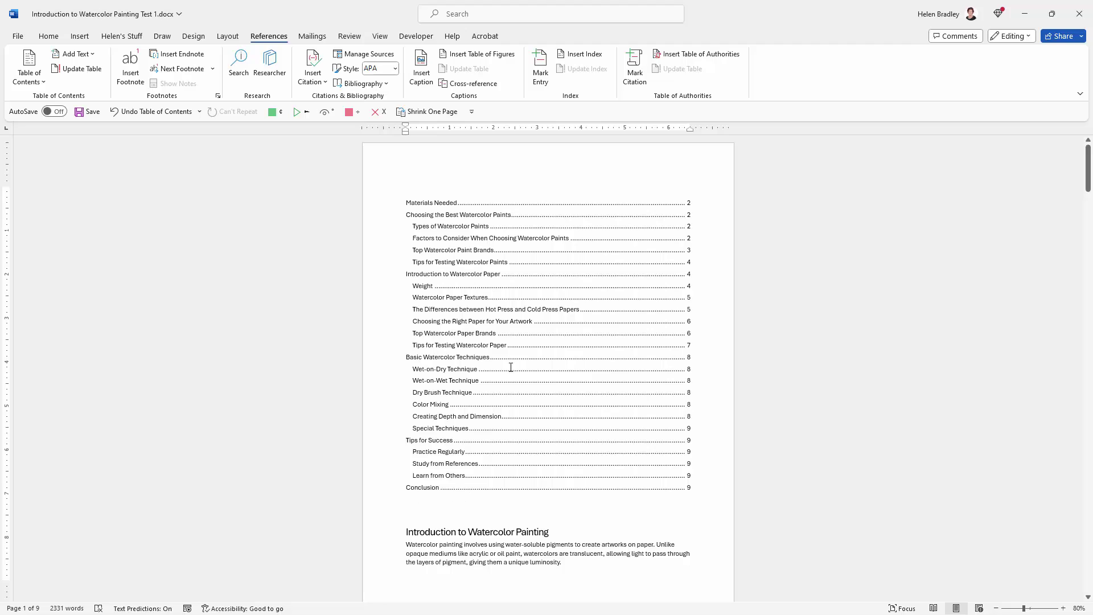
# Insert a Layout page break before the Introduction heading.
pyautogui.scroll(-1, 450, 484)
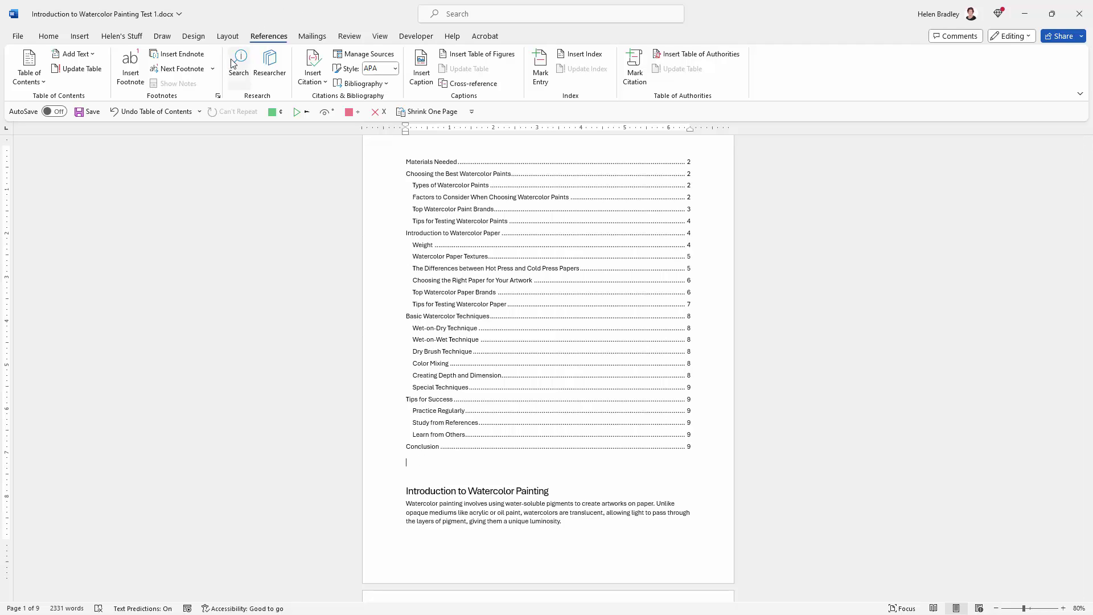
pyautogui.click(227, 37)
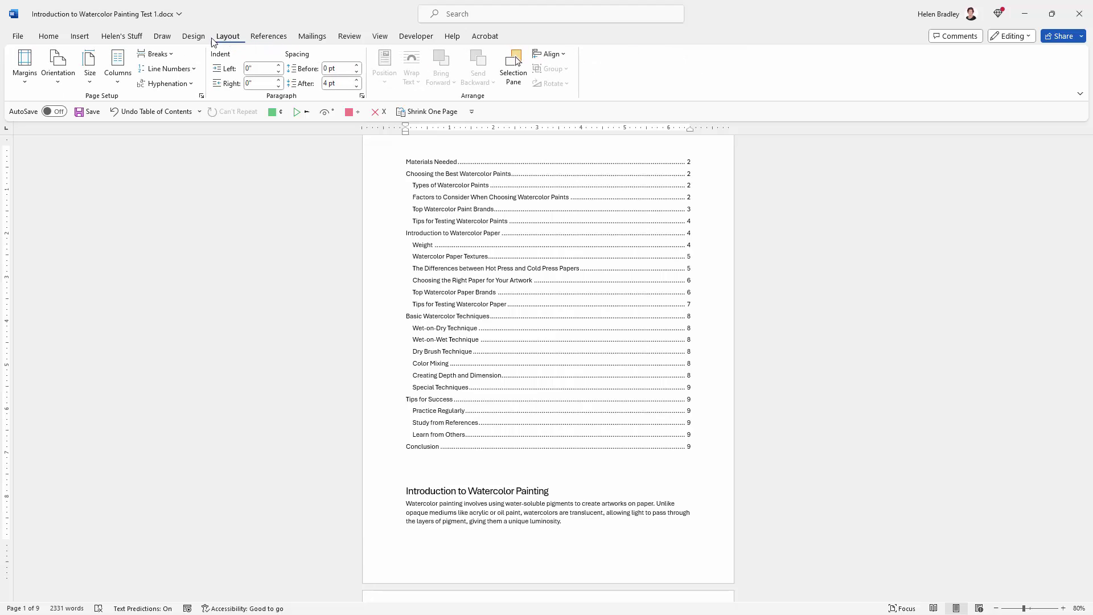
pyautogui.click(170, 54)
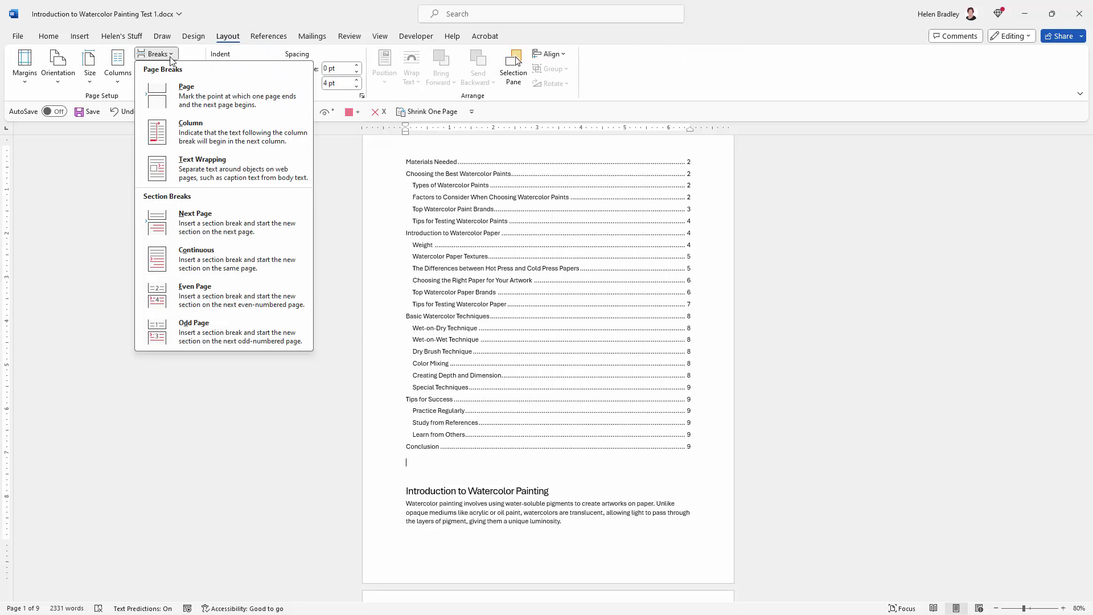
pyautogui.click(185, 100)
pyautogui.scroll(-5, 761, 452)
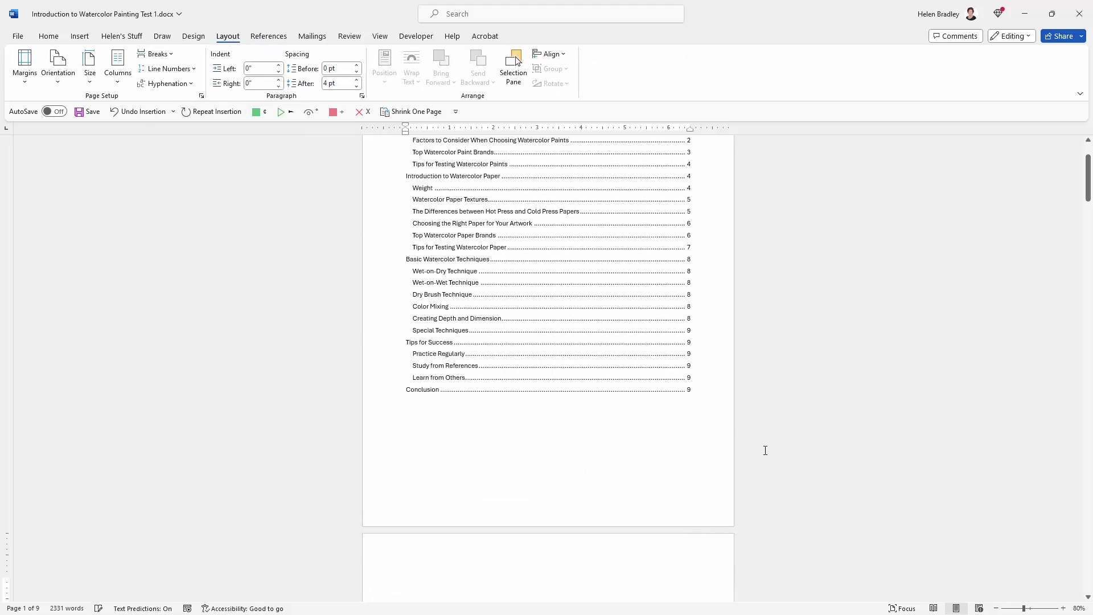
pyautogui.scroll(-1, 741, 426)
pyautogui.click(455, 428)
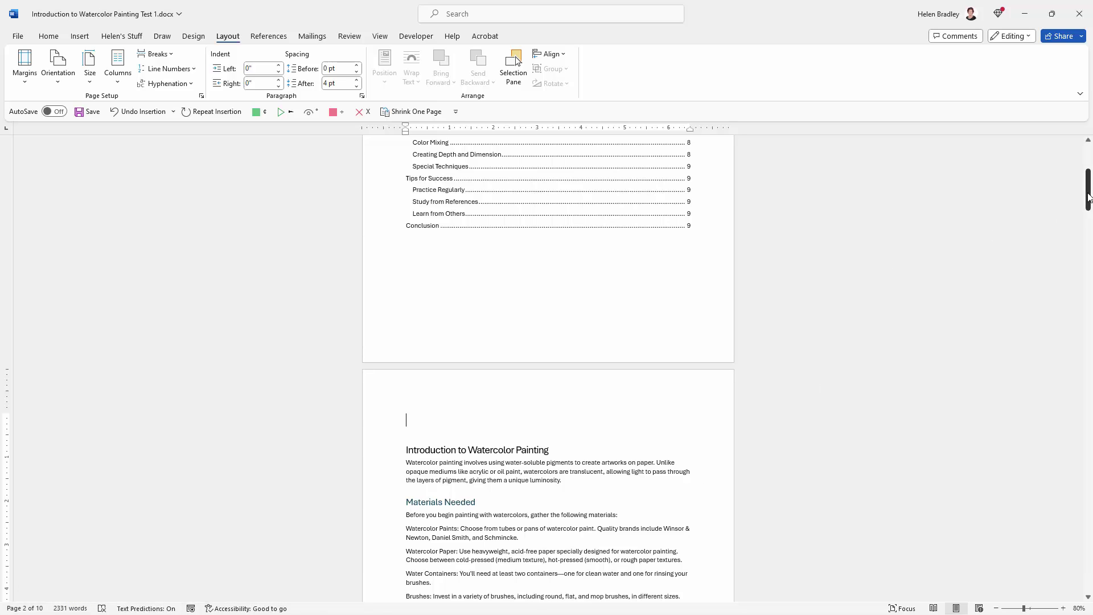
# Push the Conclusion heading onto a new page with Ctrl+Enter.
pyautogui.moveTo(1088, 186); pyautogui.dragTo(1052, 541)
pyautogui.click(458, 250)
pyautogui.hotkey('ctrl', 'Return')
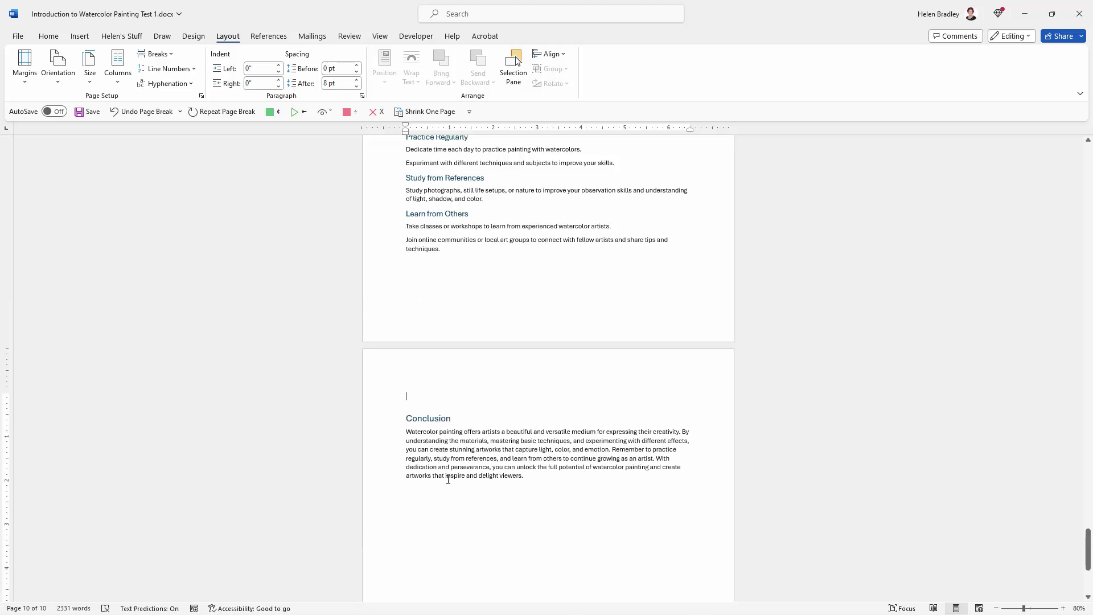
pyautogui.moveTo(1079, 568); pyautogui.dragTo(1088, 151)
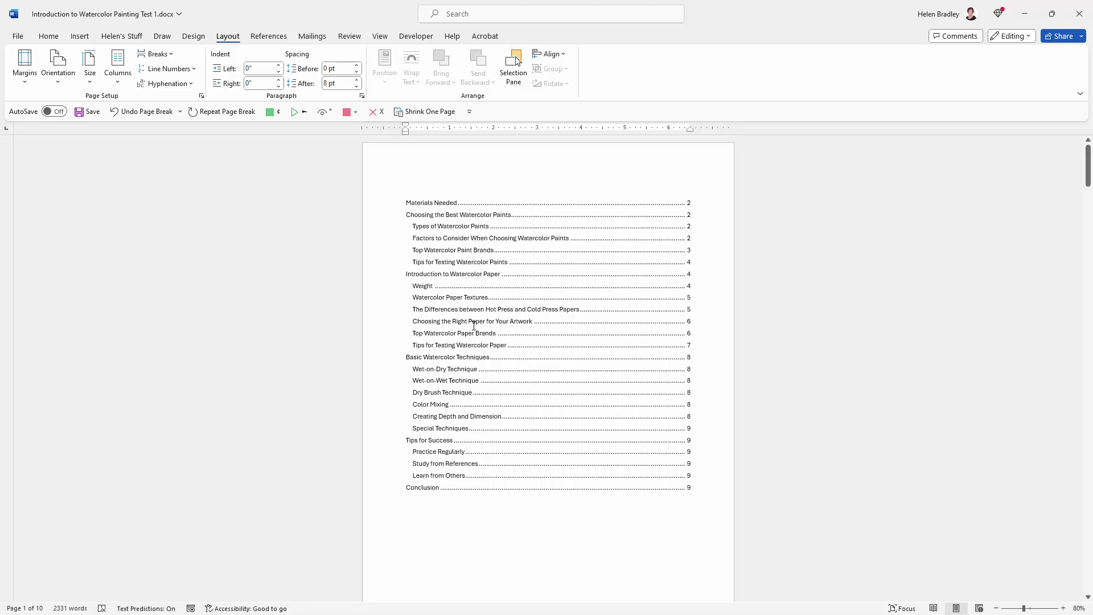
# Update only the table of contents page numbers, so Conclusion shows page 10.
pyautogui.click(445, 226)
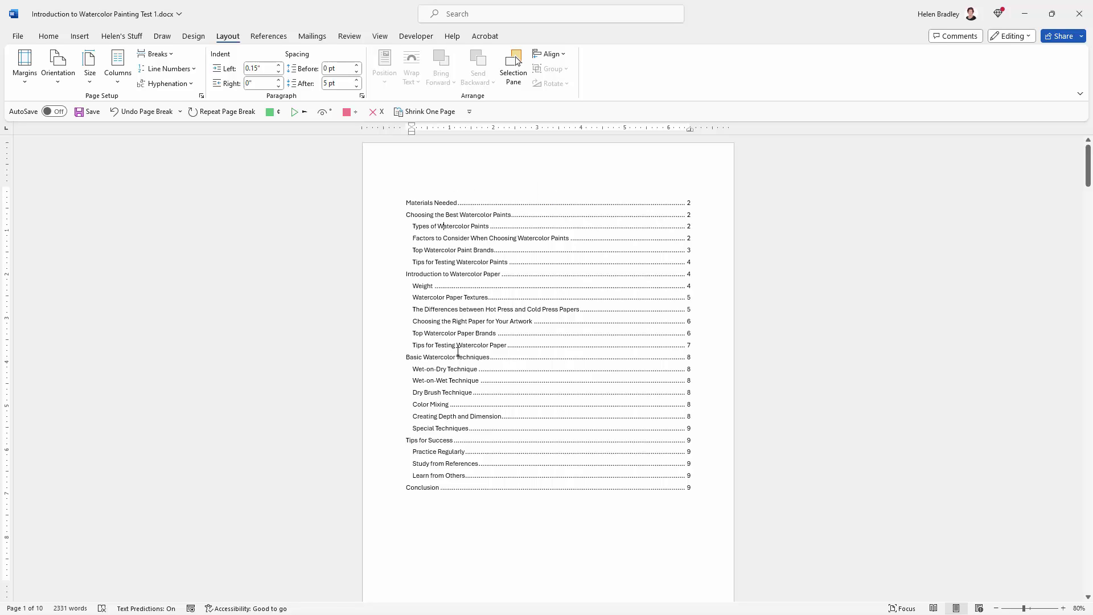
pyautogui.click(263, 39)
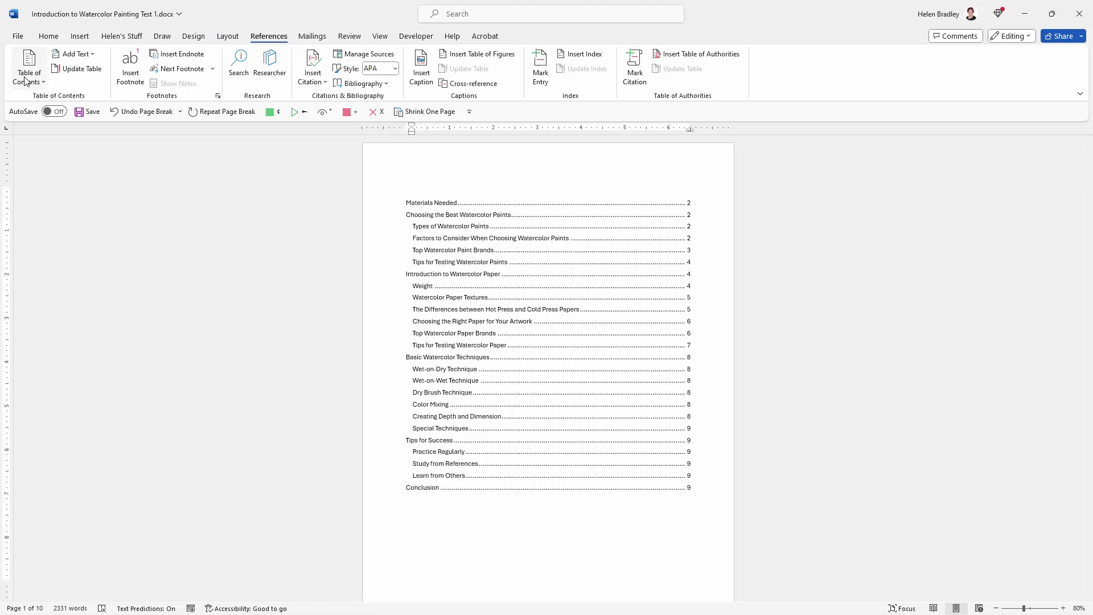
pyautogui.click(78, 70)
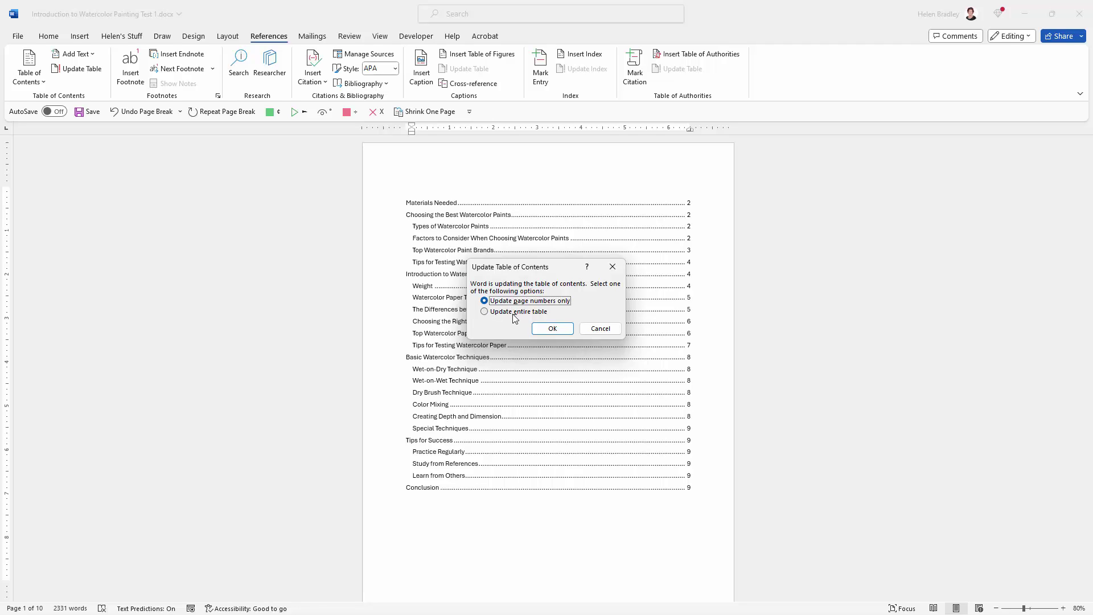
pyautogui.moveTo(556, 268); pyautogui.dragTo(669, 321)
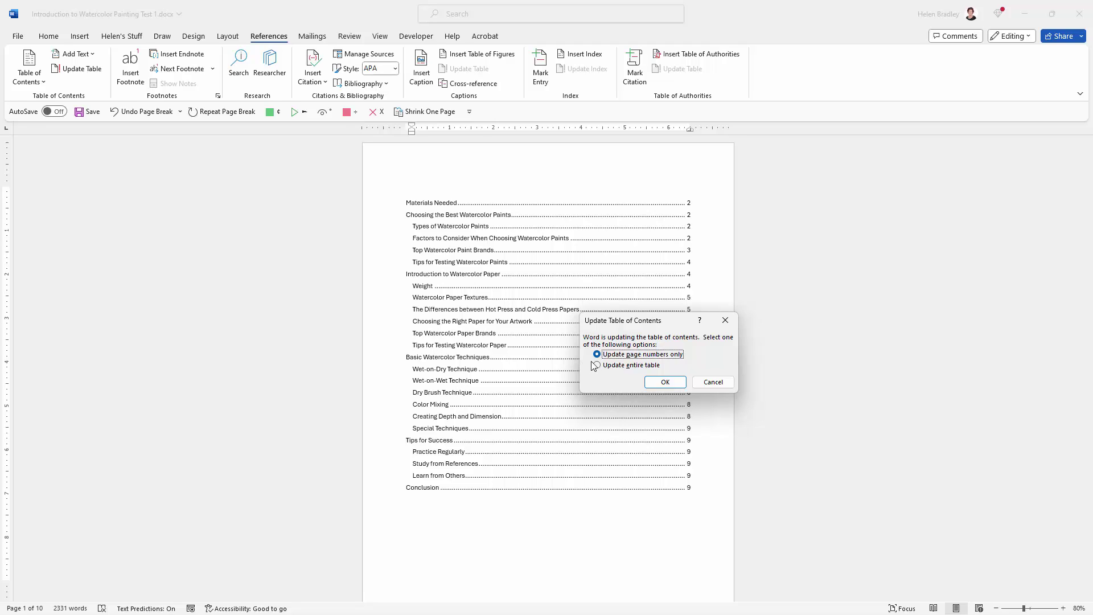
pyautogui.click(662, 383)
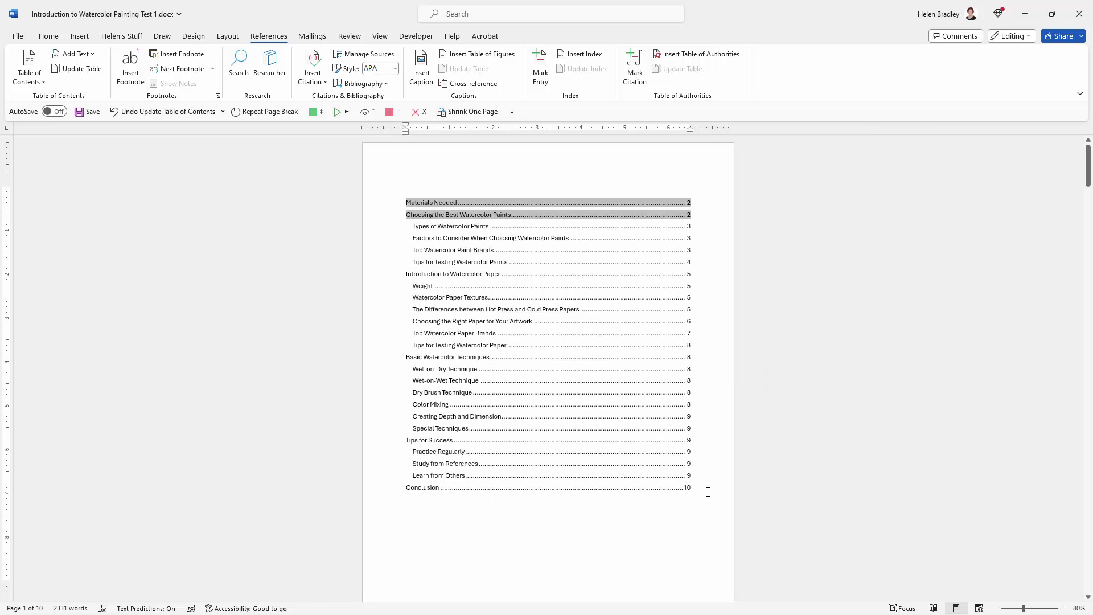
# Apply Main Heading to Materials Needed and check the Types of Watercolor Paints heading style.
pyautogui.scroll(-10, 708, 492)
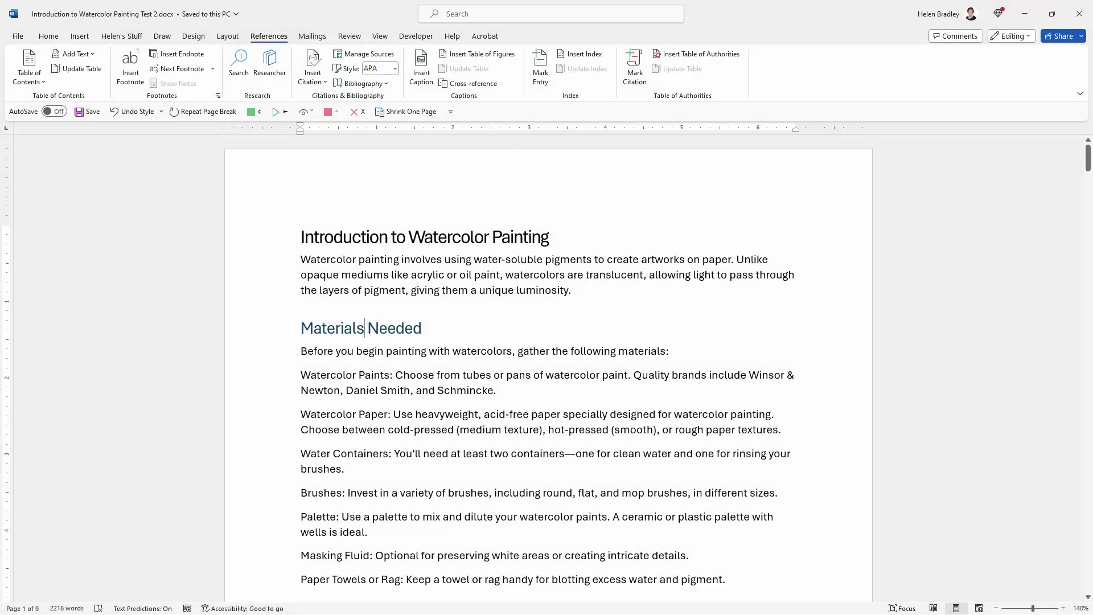
pyautogui.click(49, 36)
pyautogui.click(382, 333)
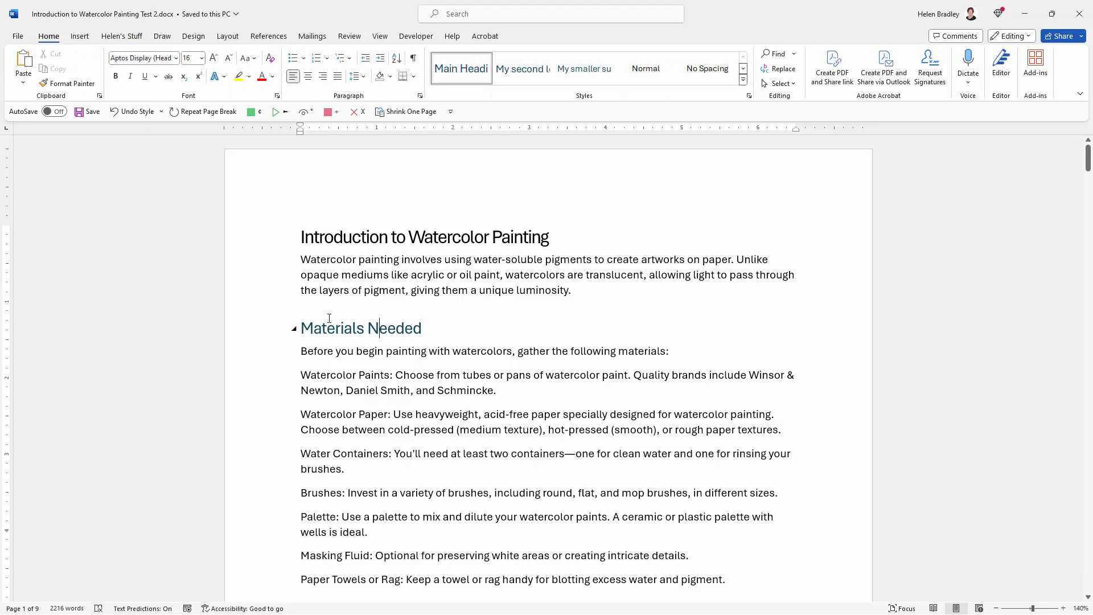
pyautogui.click(477, 69)
pyautogui.scroll(-2, 406, 363)
pyautogui.scroll(-7, 406, 364)
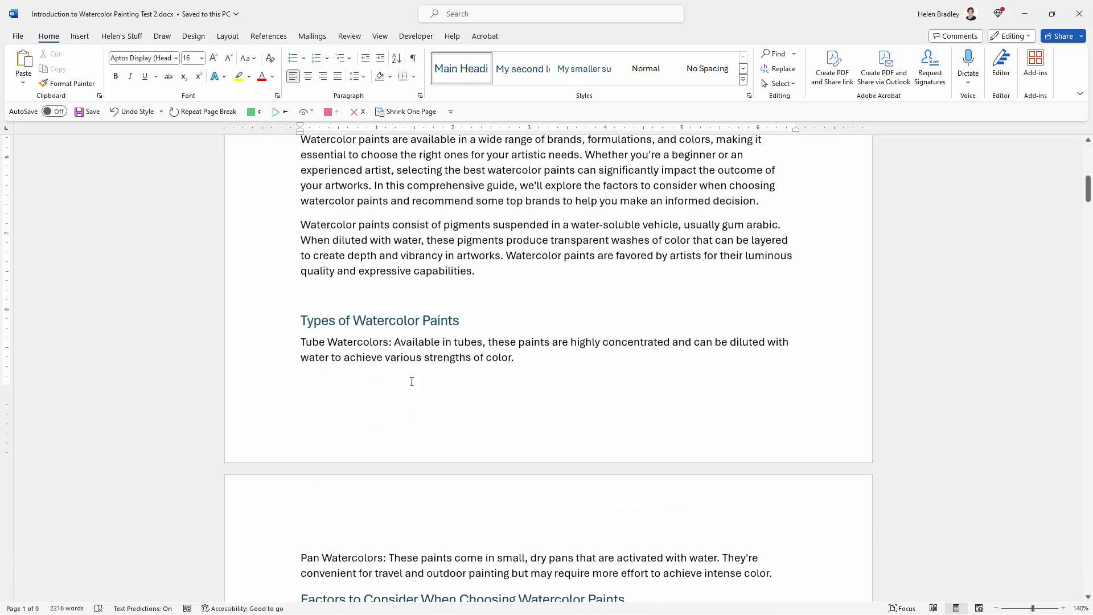
pyautogui.click(385, 302)
pyautogui.click(377, 319)
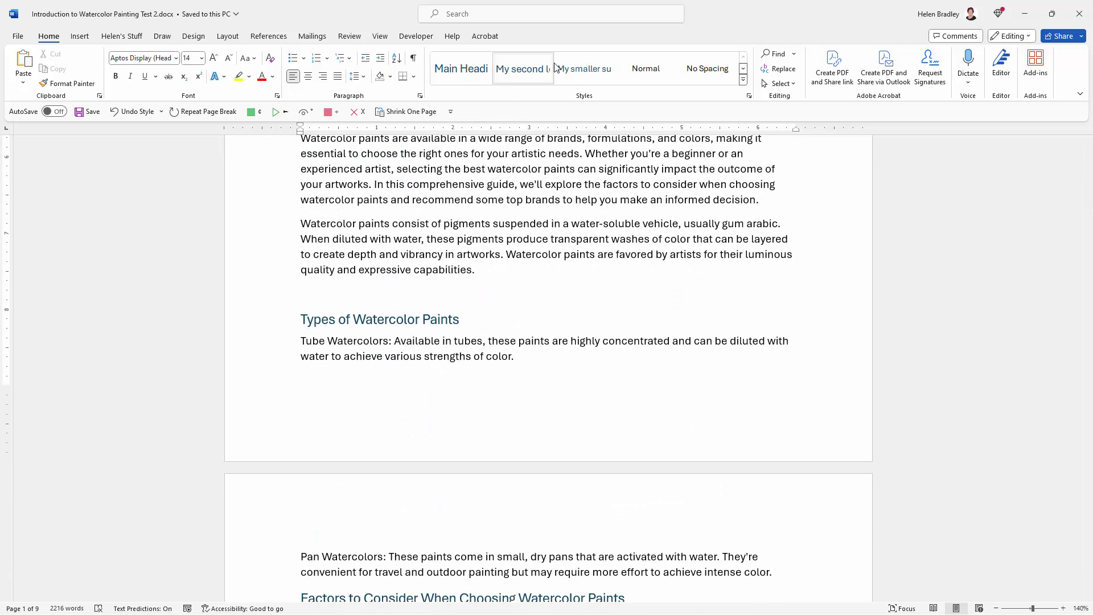
# Check the Pigment Quality heading style, then add an empty paragraph above the title.
pyautogui.scroll(-3, 391, 433)
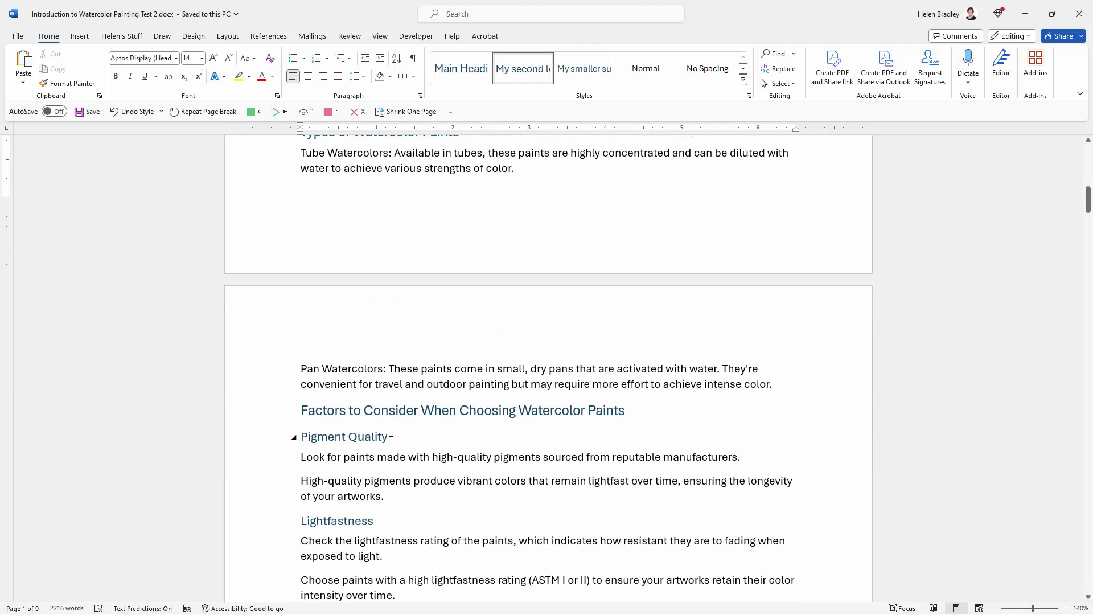
pyautogui.click(335, 437)
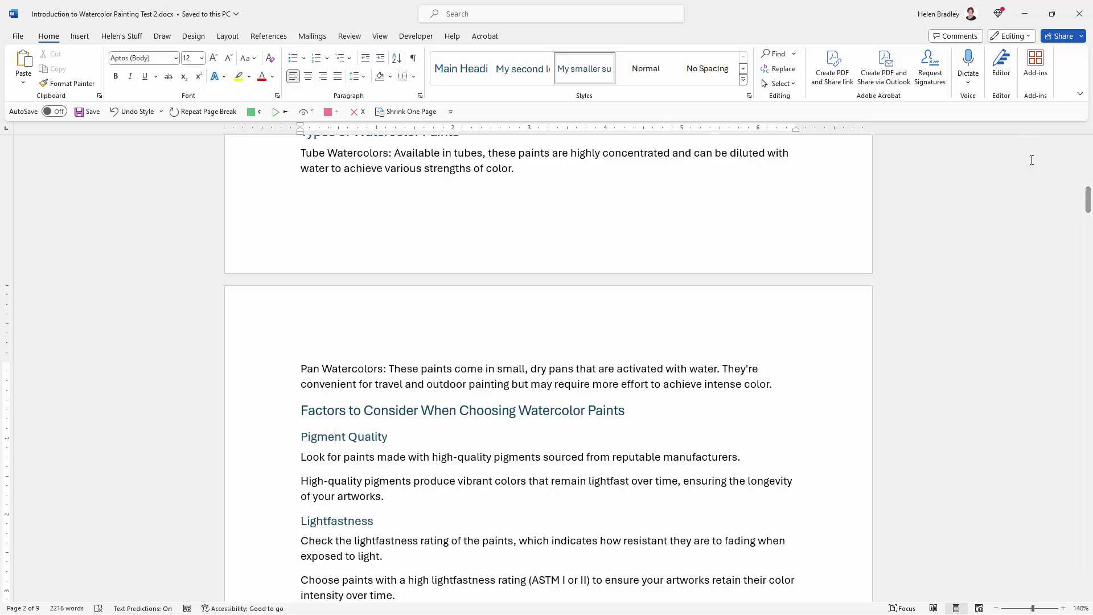
pyautogui.scroll(12, 622, 216)
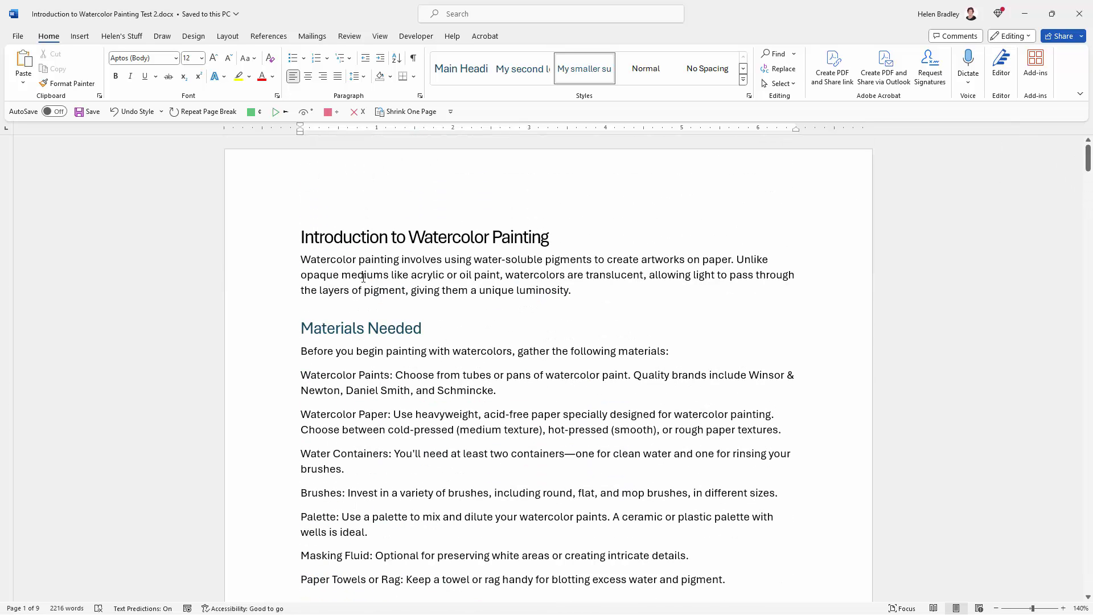
pyautogui.click(311, 215)
pyautogui.press('Return')
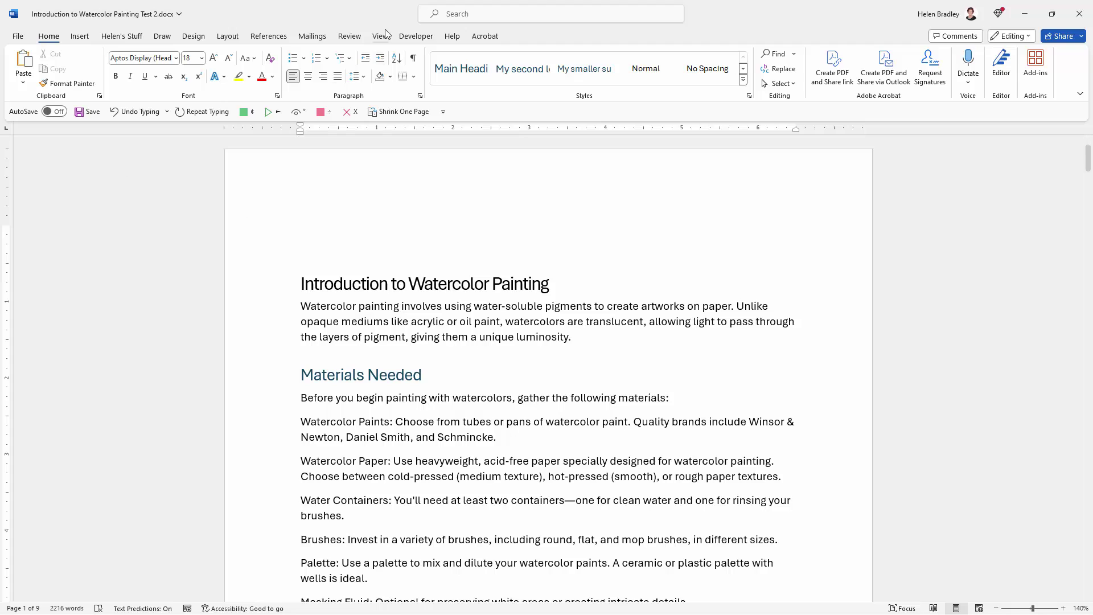
# Open Custom Table of Contents and its Options list of styles that build the contents.
pyautogui.click(270, 38)
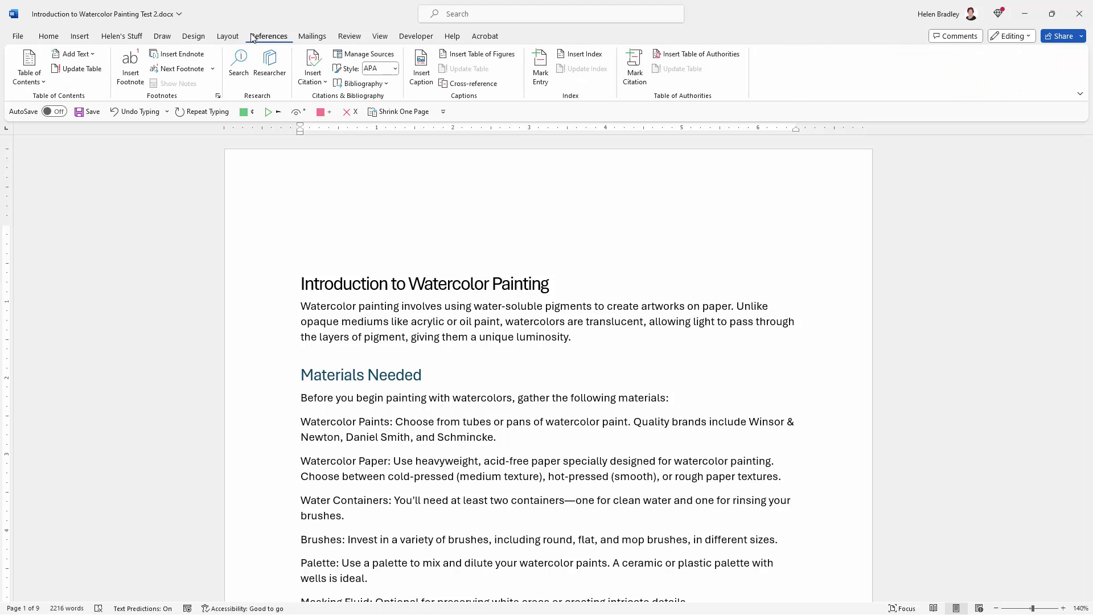
pyautogui.click(26, 73)
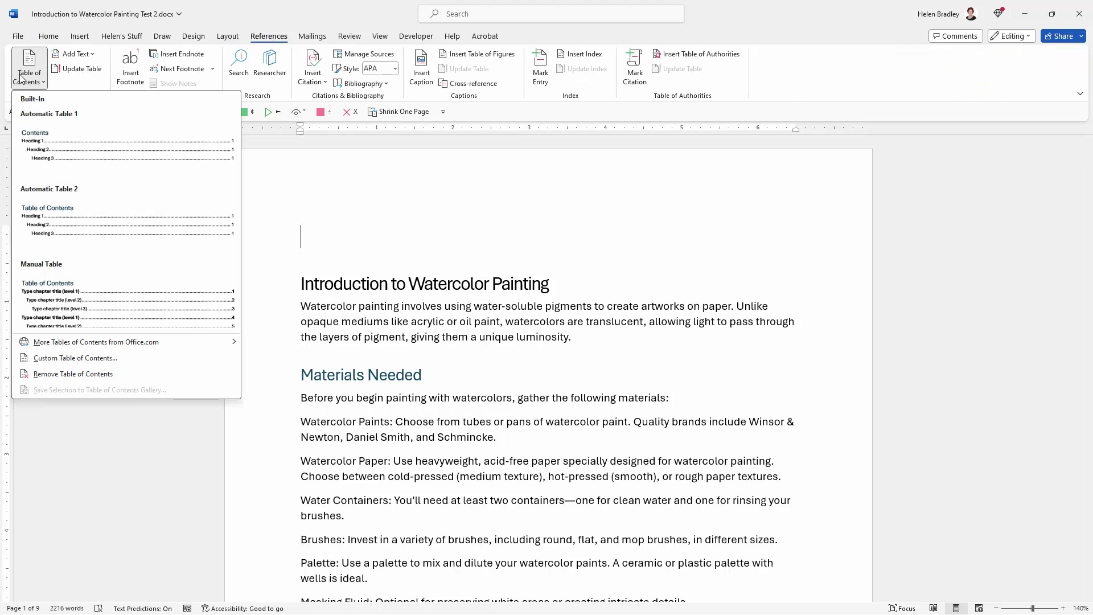
pyautogui.click(75, 358)
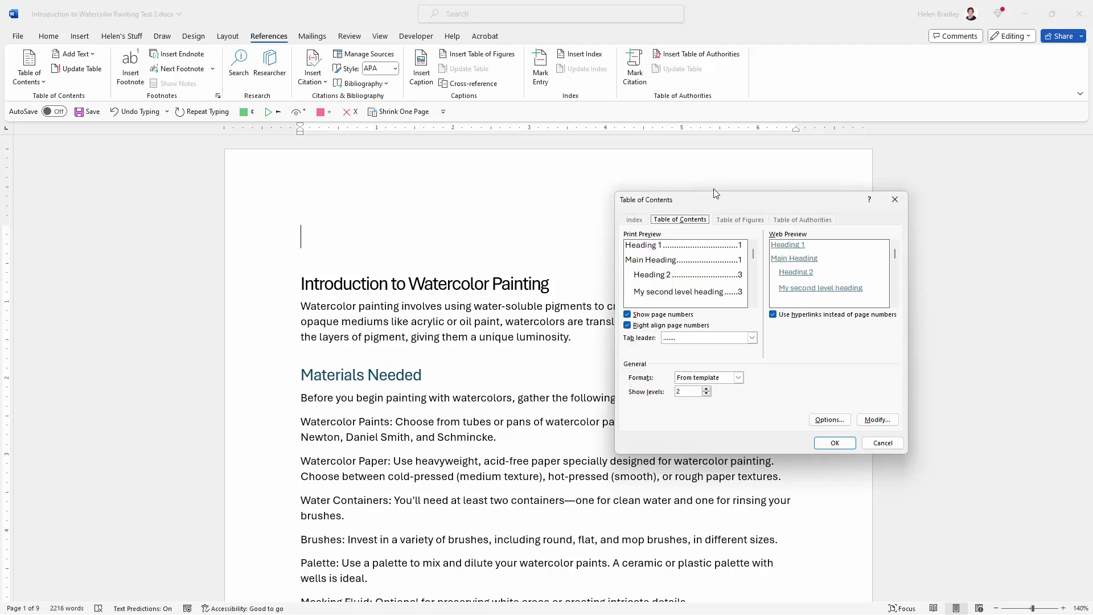
pyautogui.moveTo(716, 197); pyautogui.dragTo(630, 117)
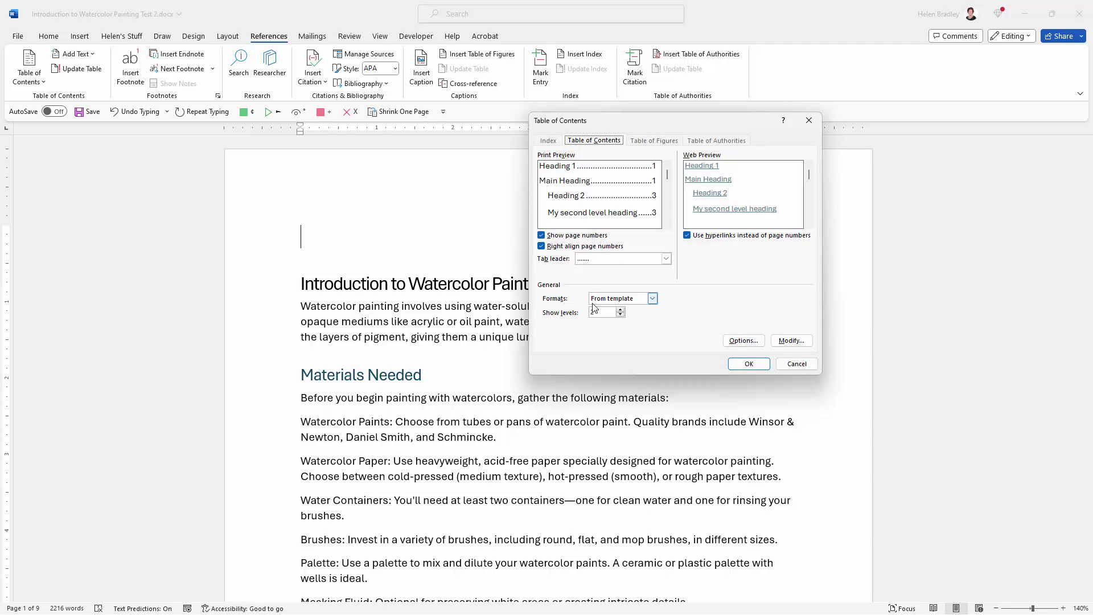
pyautogui.click(746, 342)
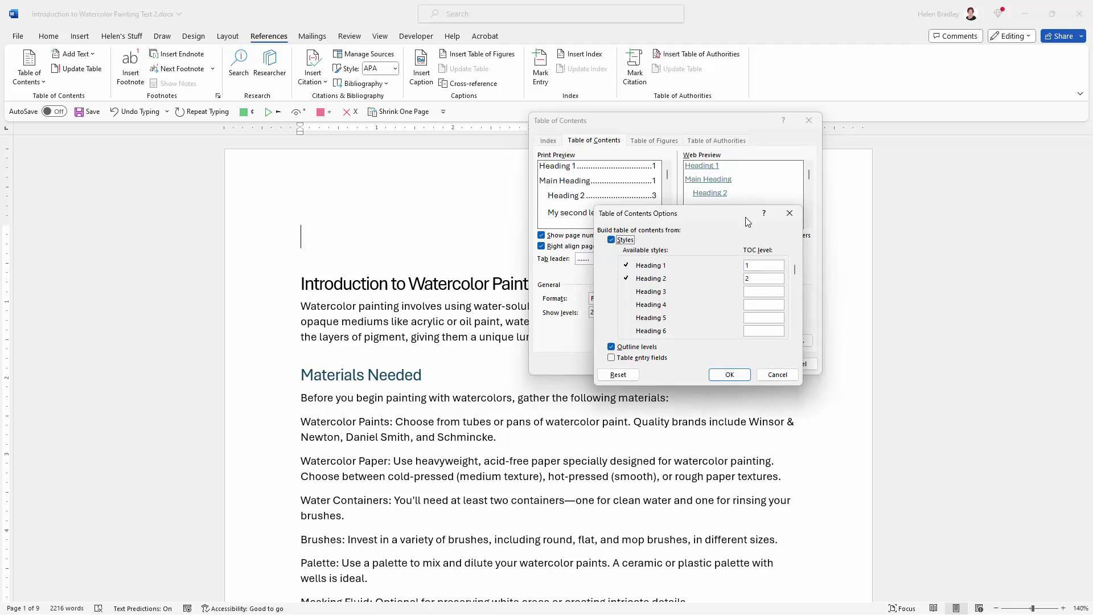
pyautogui.moveTo(691, 212); pyautogui.dragTo(697, 147)
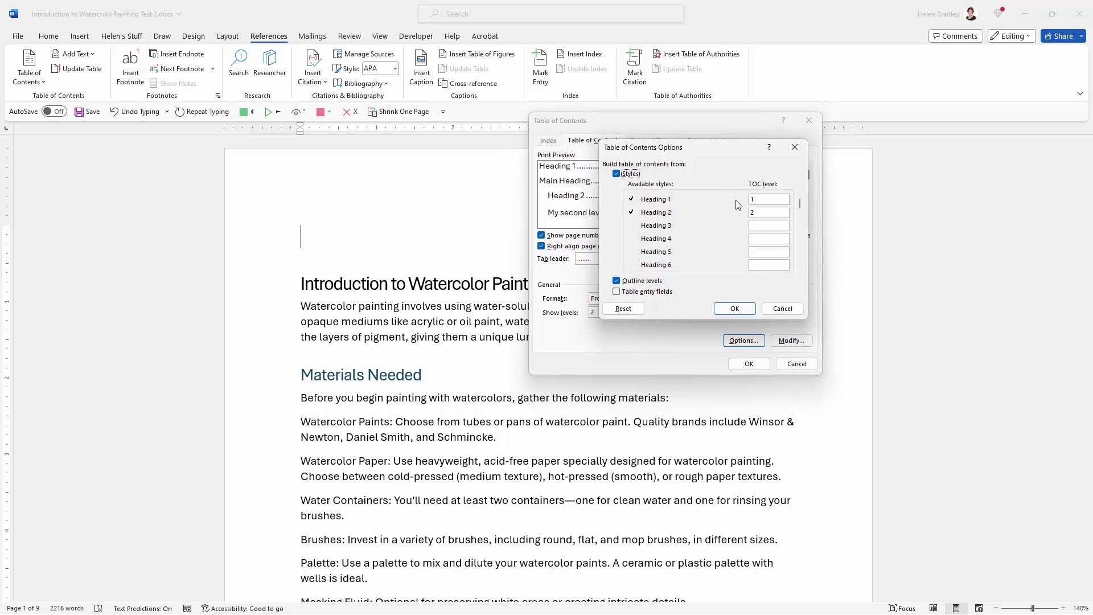
# Assign TOC level 3 to My smaller sub heading and confirm the style mapping.
pyautogui.moveTo(771, 203); pyautogui.dragTo(705, 199)
pyautogui.scroll(-2, 799, 234)
pyautogui.scroll(-1, 799, 238)
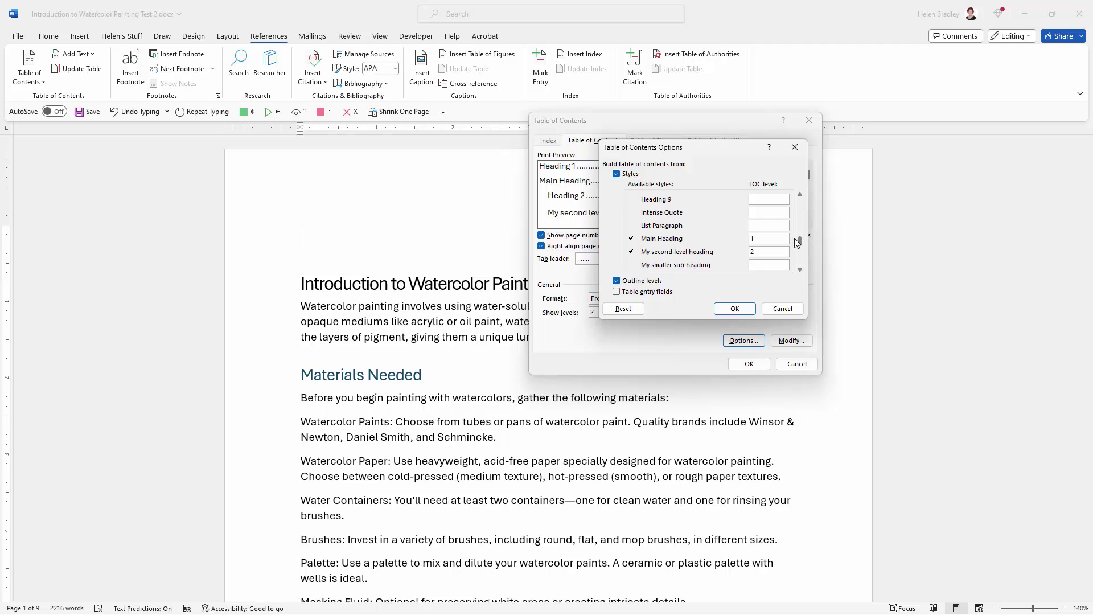
pyautogui.click(798, 270)
pyautogui.click(798, 270)
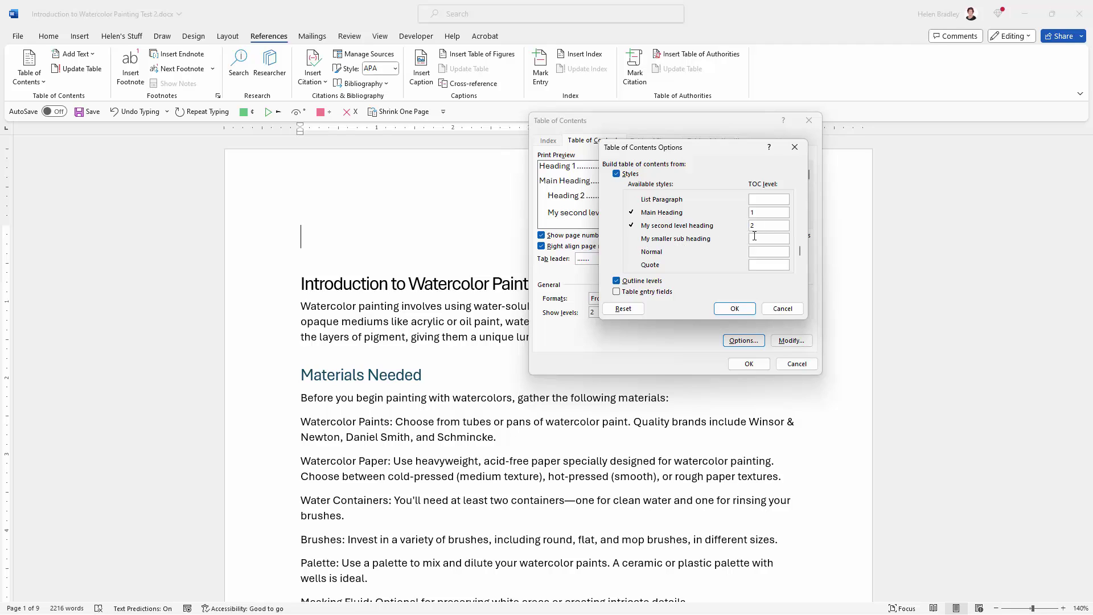
pyautogui.click(754, 238)
pyautogui.write('3')
pyautogui.click(734, 310)
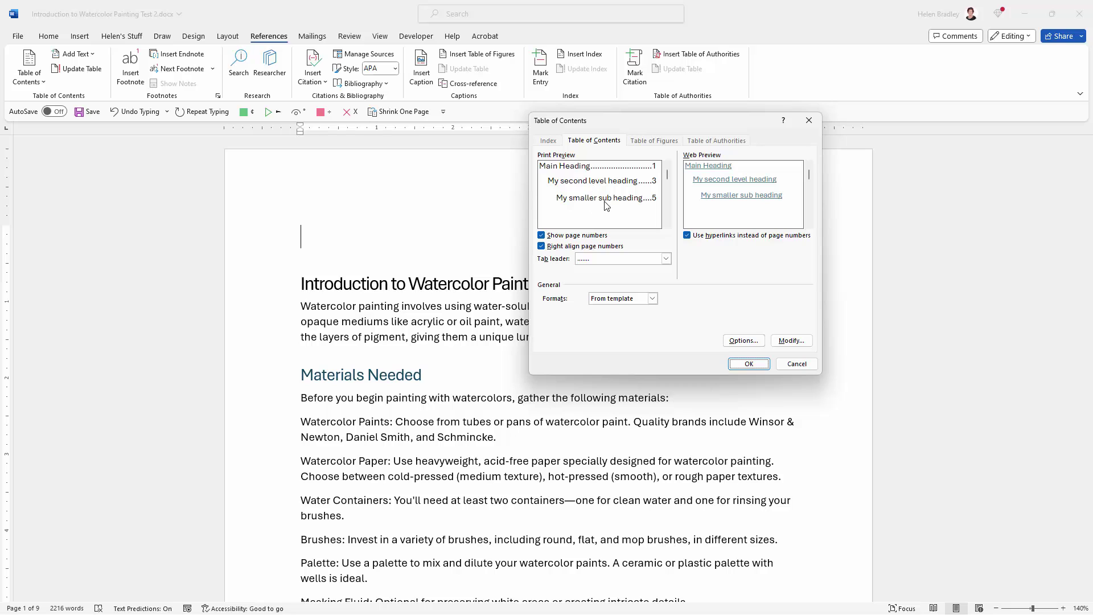
# Insert the custom three-level contents, which opens with Materials Needed on page 3.
pyautogui.click(749, 367)
pyautogui.scroll(-15, 566, 321)
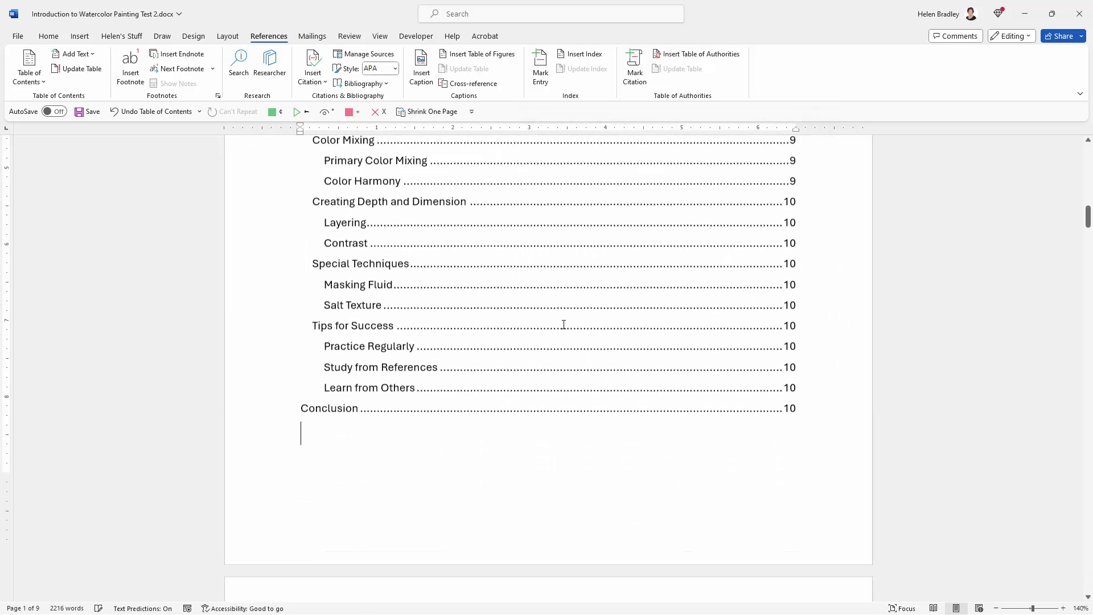
pyautogui.scroll(10, 564, 327)
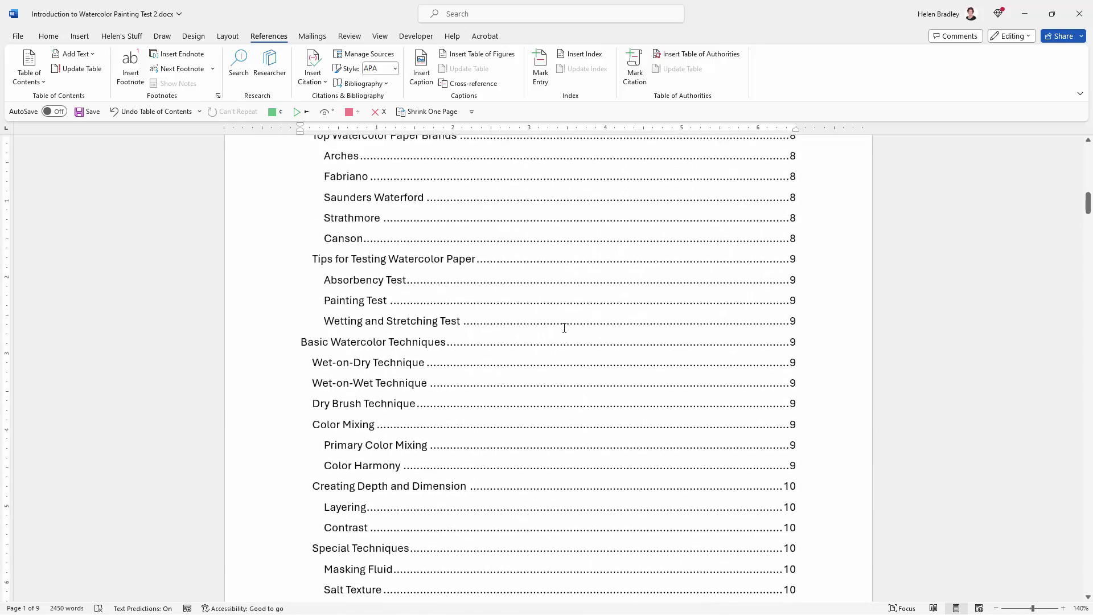
pyautogui.scroll(10, 564, 327)
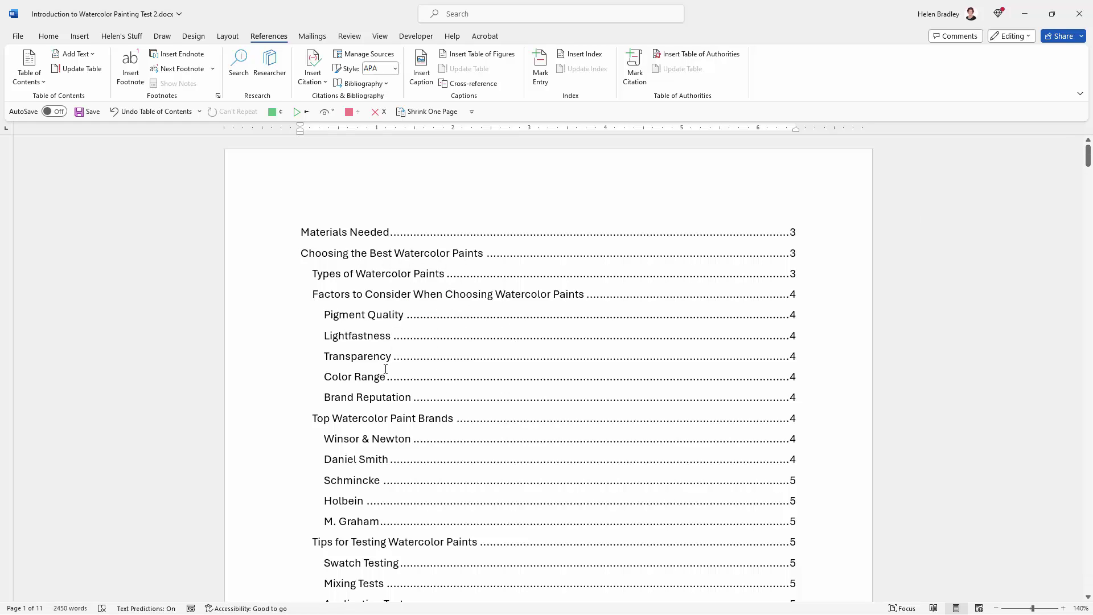
pyautogui.moveTo(1083, 150); pyautogui.dragTo(1082, 242)
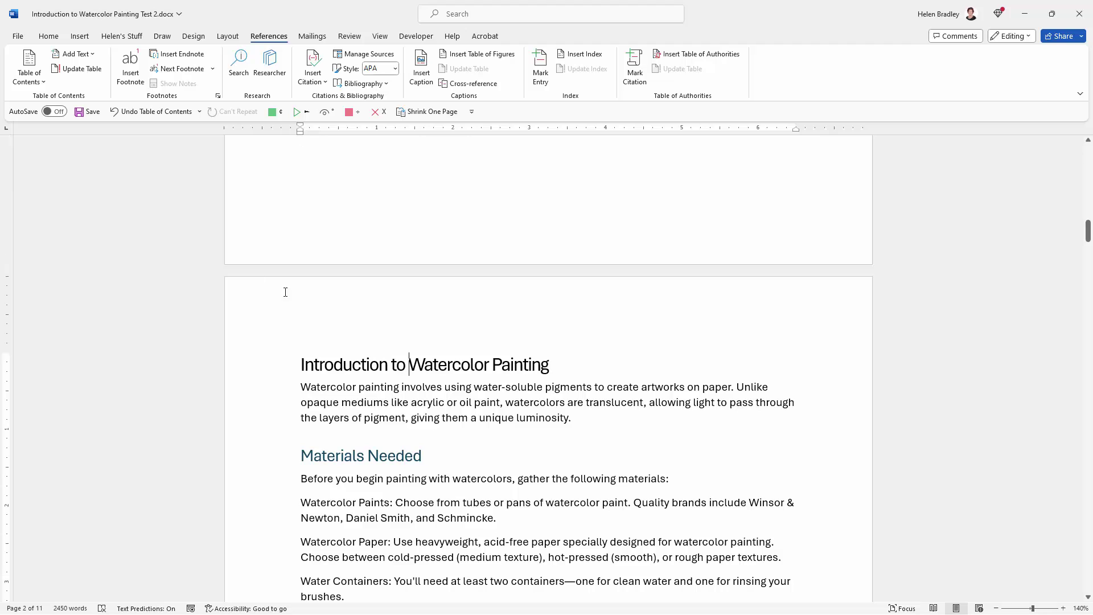
pyautogui.click(49, 37)
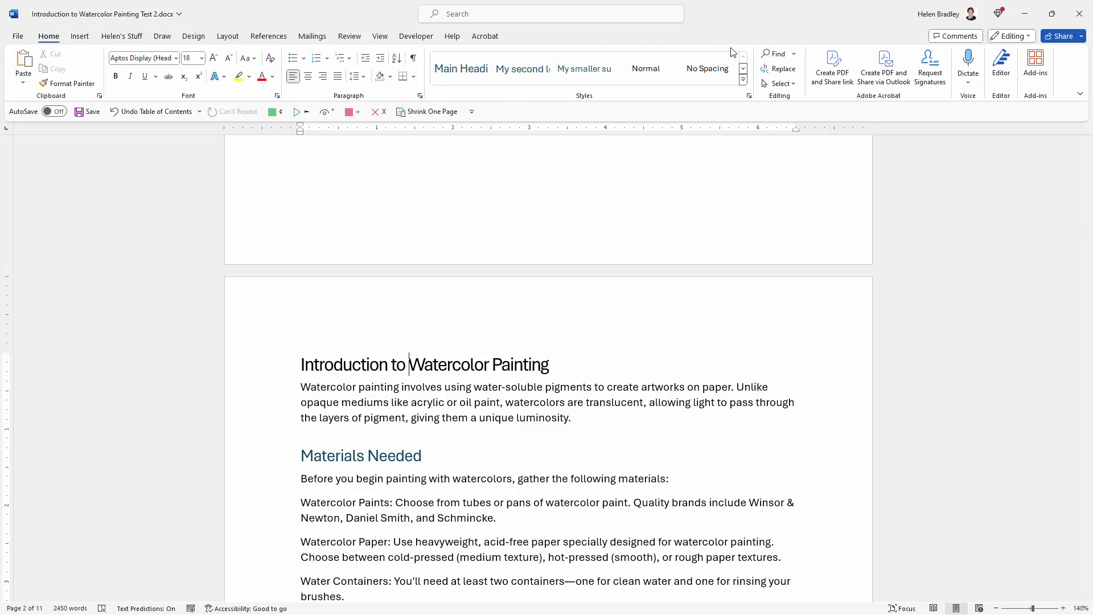
pyautogui.click(743, 80)
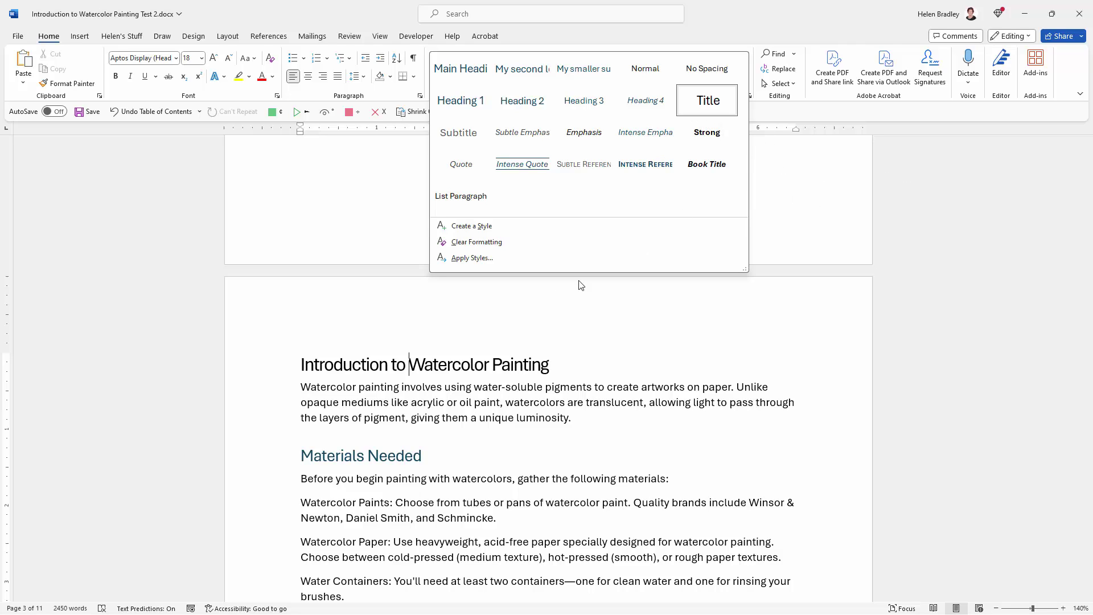
pyautogui.click(133, 155)
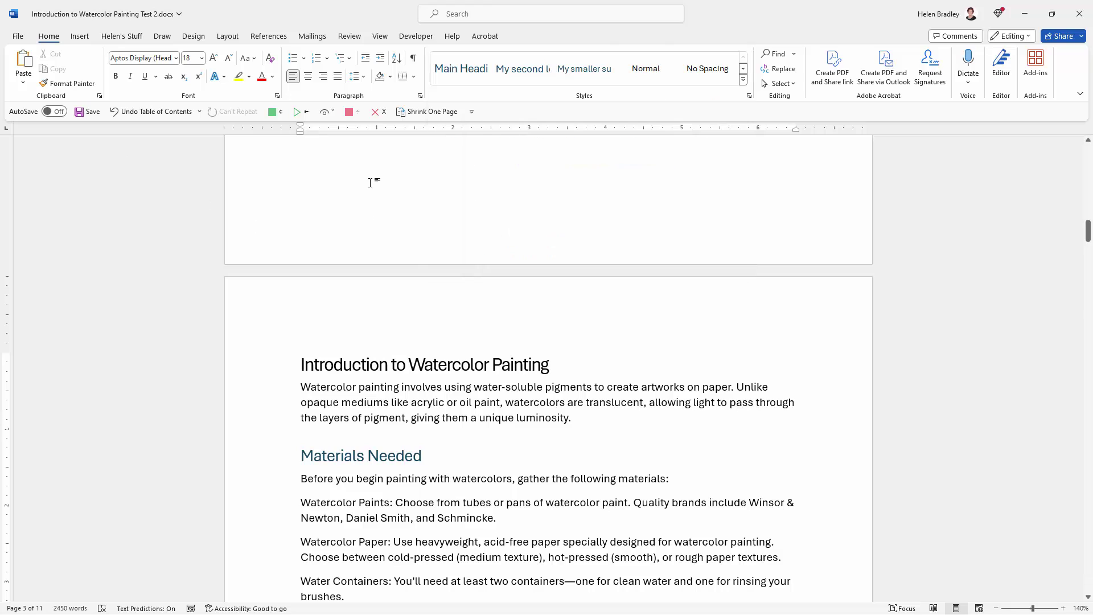
pyautogui.moveTo(1088, 234); pyautogui.dragTo(1088, 157)
# From inside the contents, open Custom Table of Contents and its style-to-level Options.
pyautogui.click(370, 252)
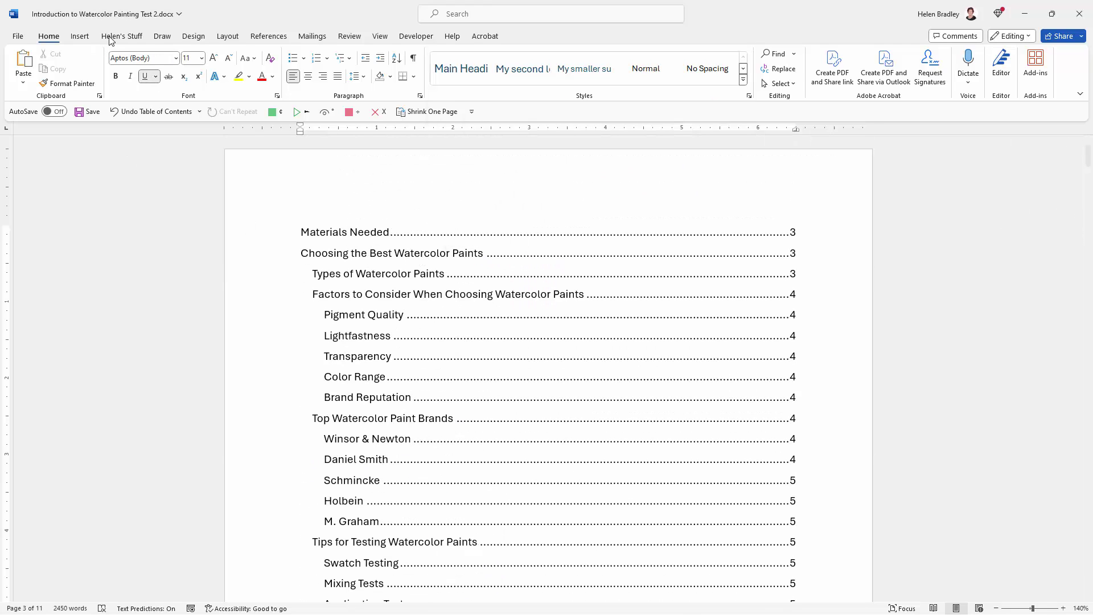
pyautogui.click(267, 36)
pyautogui.click(35, 73)
pyautogui.click(76, 358)
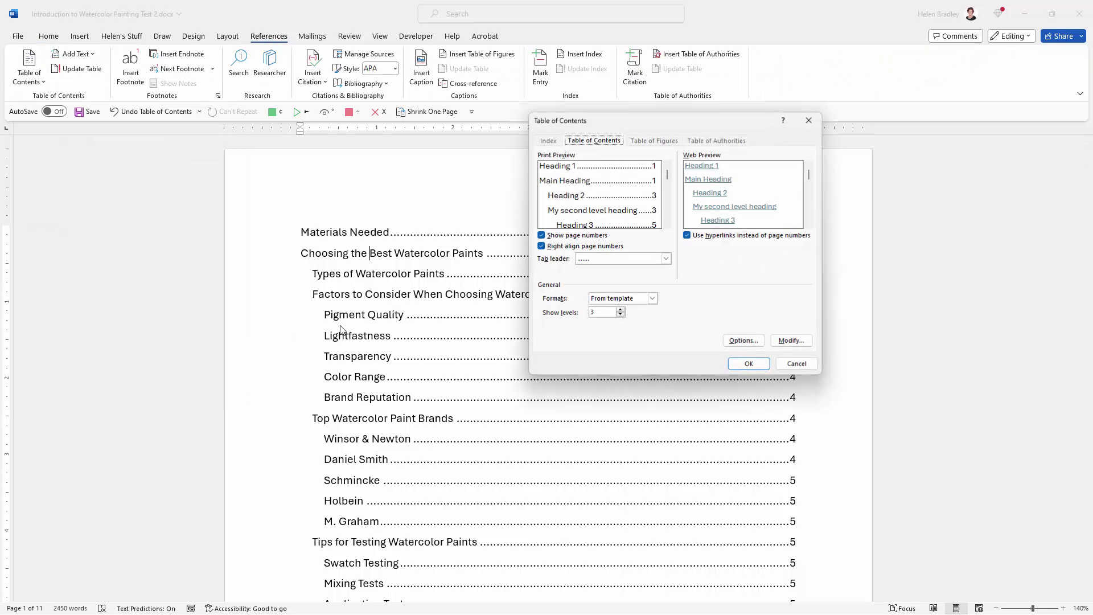
pyautogui.click(744, 341)
# Clear the Heading 1–3 levels, set Title to level 1 and My second level heading to 3.
pyautogui.click(775, 202)
pyautogui.press('BackSpace')
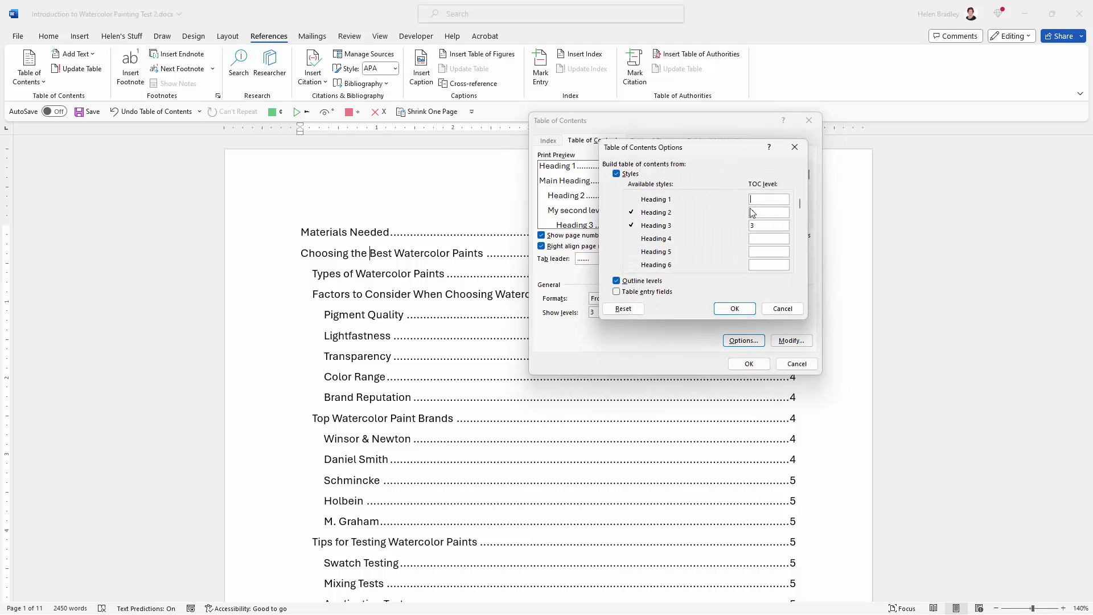
pyautogui.doubleClick(758, 213)
pyautogui.press('BackSpace')
pyautogui.doubleClick(785, 225)
pyautogui.press('BackSpace')
pyautogui.moveTo(802, 206); pyautogui.dragTo(801, 262)
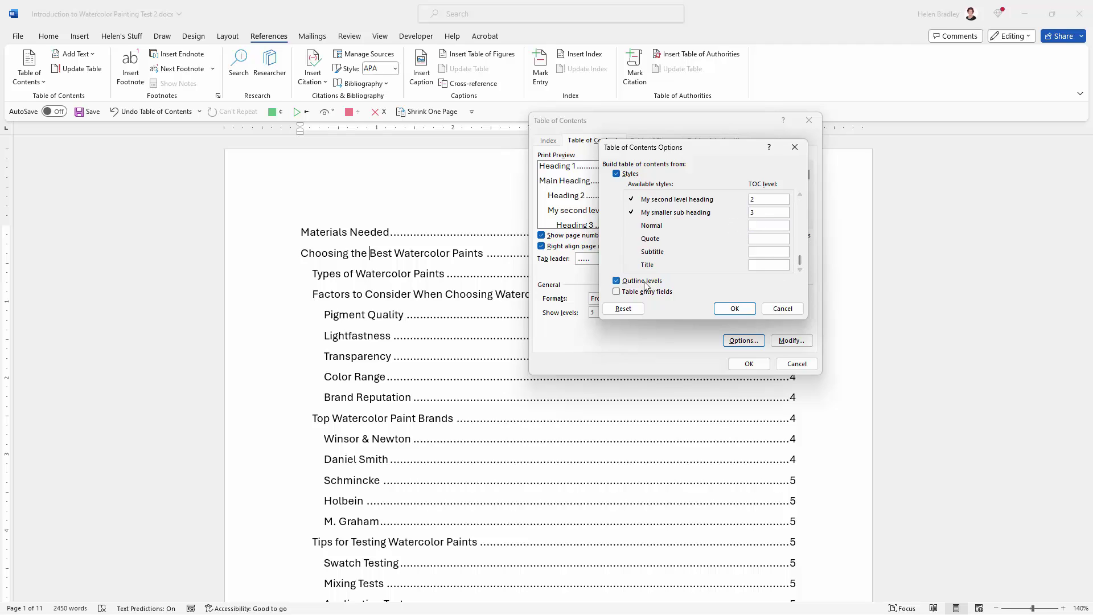
pyautogui.click(755, 263)
pyautogui.write('1')
pyautogui.scroll(1, 799, 250)
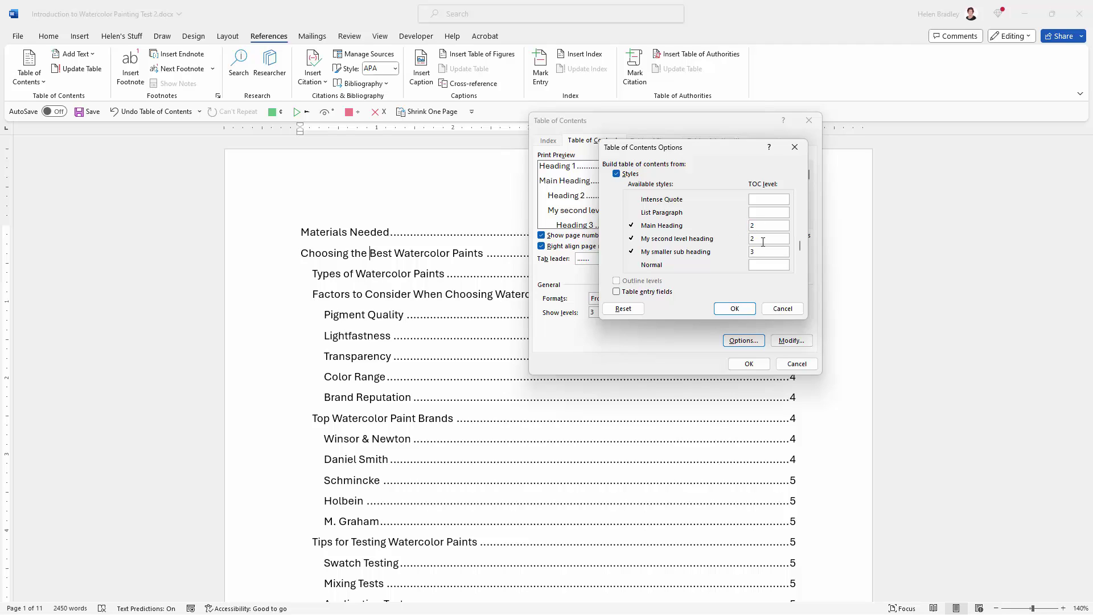
pyautogui.write('3')
pyautogui.click(734, 310)
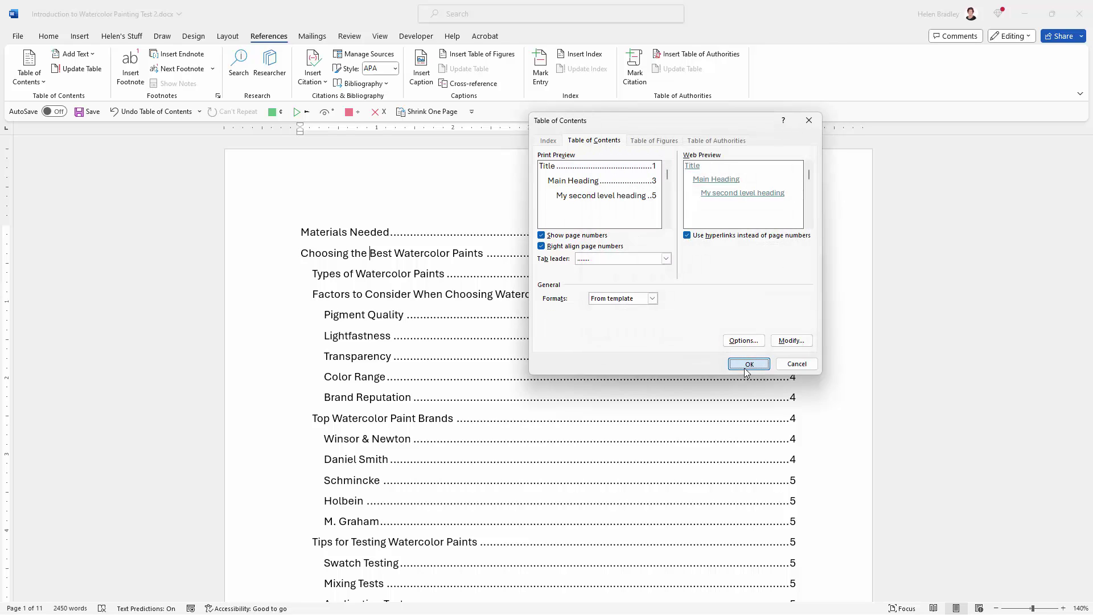
# Apply the custom-style TOC settings, replacing the old contents so Introduction to Watercolor Painting tops the list.
pyautogui.click(751, 363)
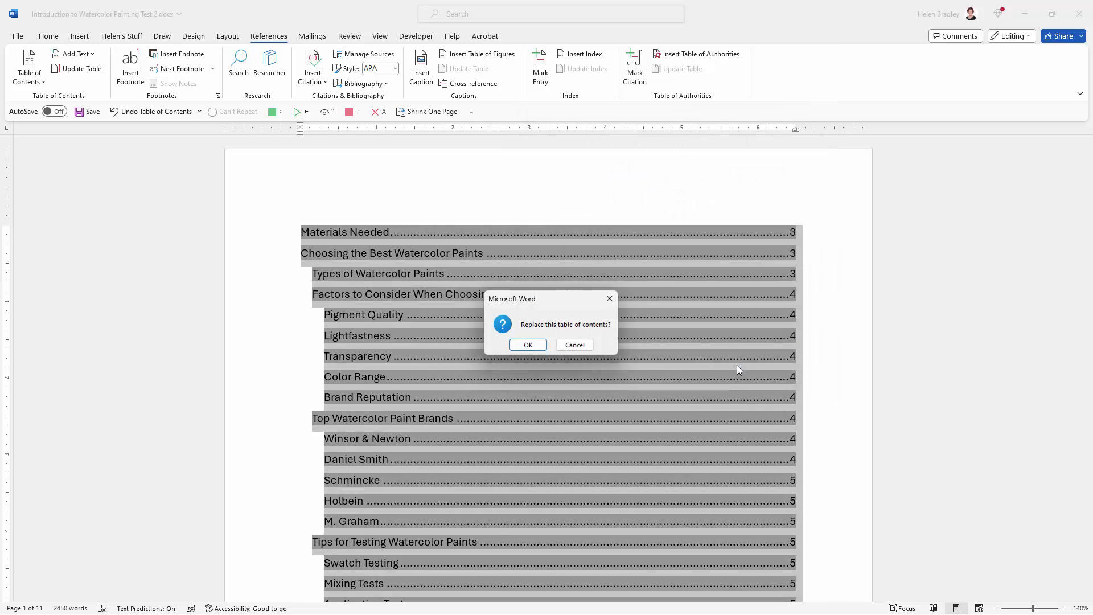
pyautogui.click(527, 345)
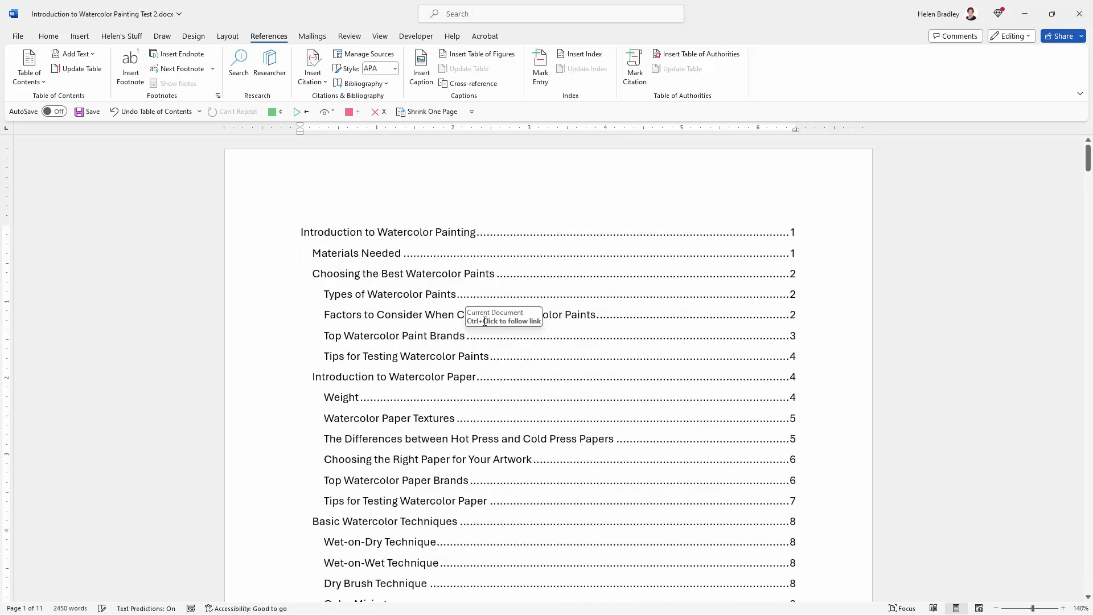
pyautogui.scroll(1, 877, 188)
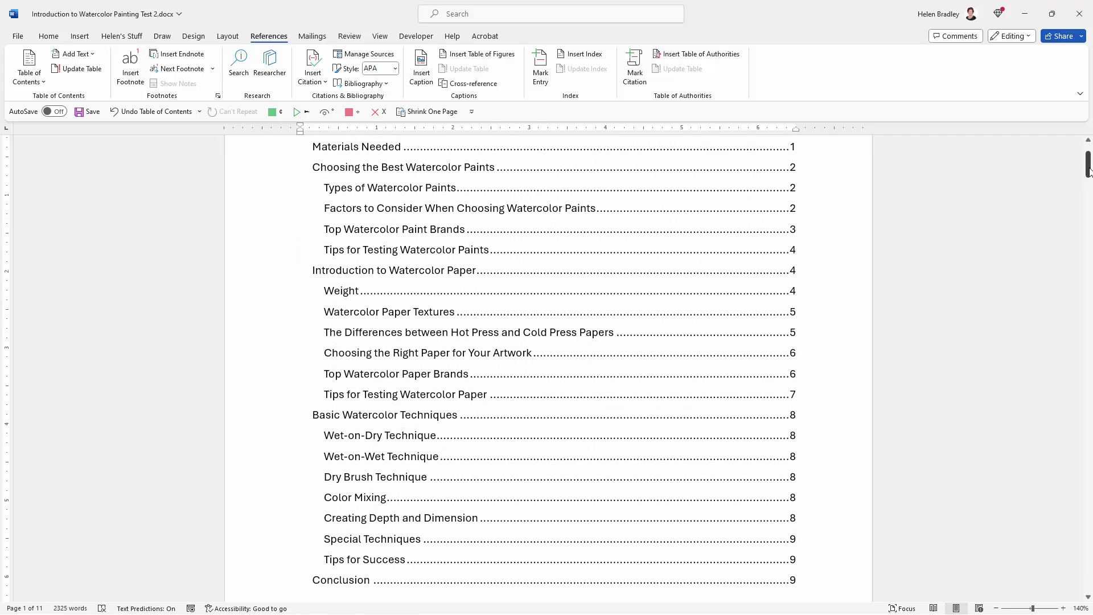
pyautogui.moveTo(1086, 166); pyautogui.dragTo(1084, 150)
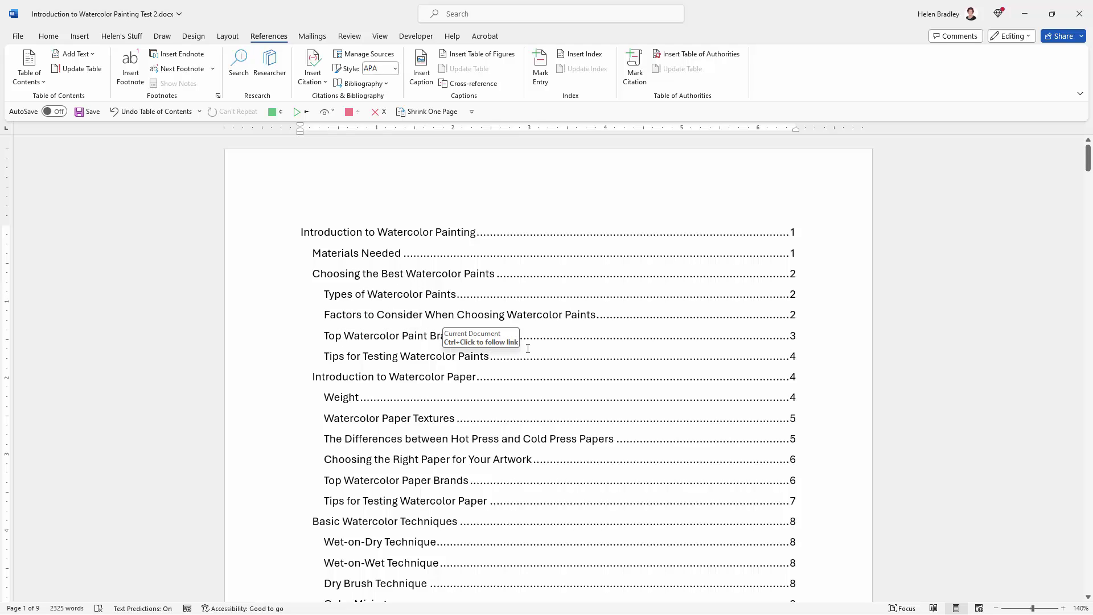
pyautogui.scroll(-2, 947, 405)
pyautogui.scroll(-2, 860, 417)
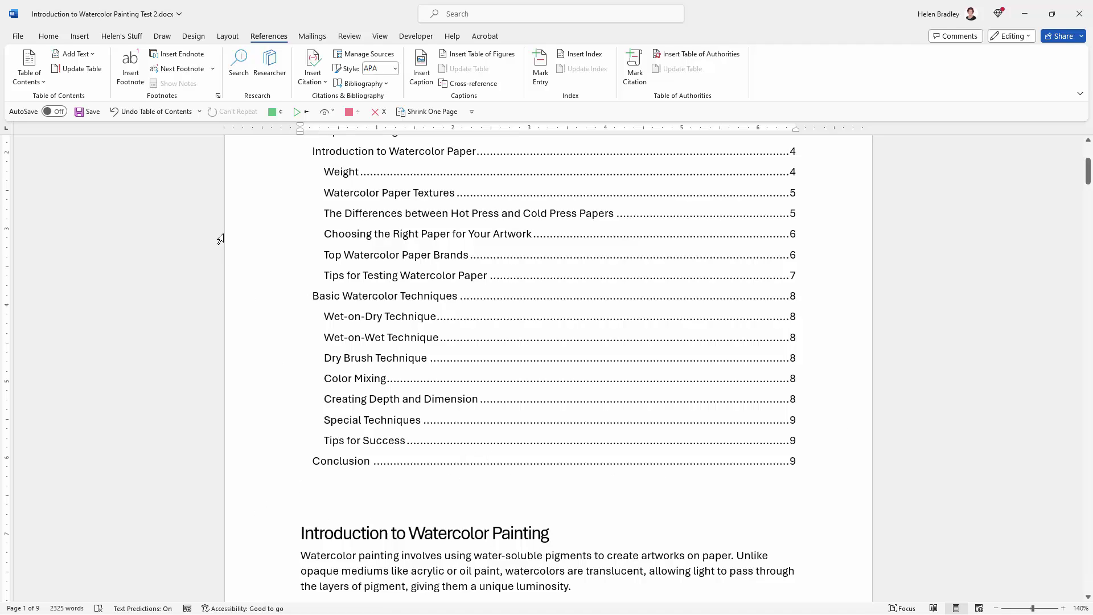
# Insert a page break before the first heading so Introduction to Watercolor Painting moves to page 2.
pyautogui.click(228, 37)
pyautogui.click(155, 54)
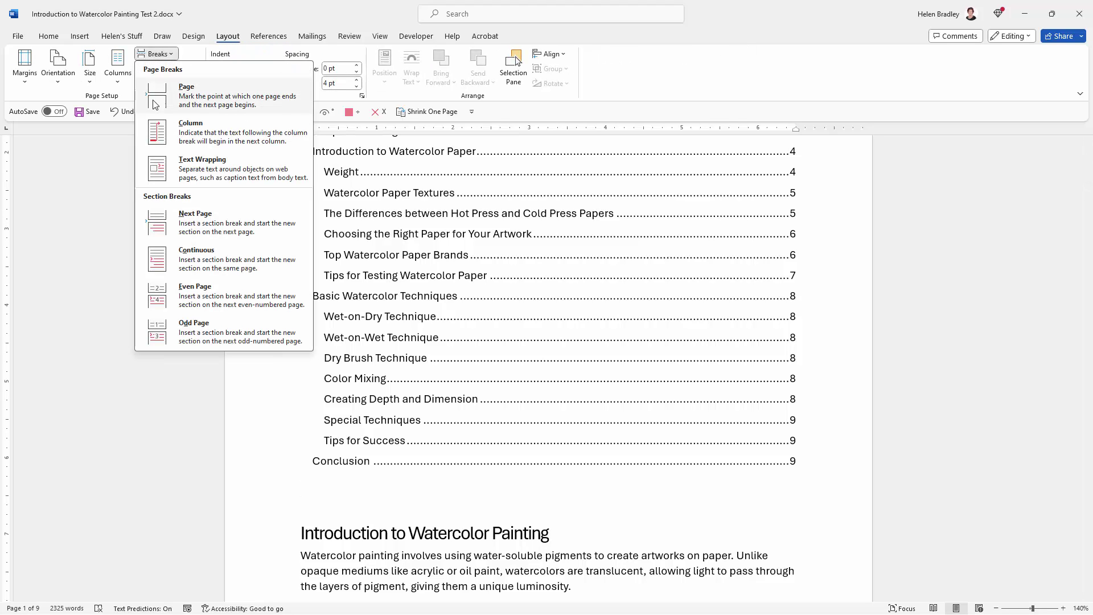
pyautogui.click(202, 102)
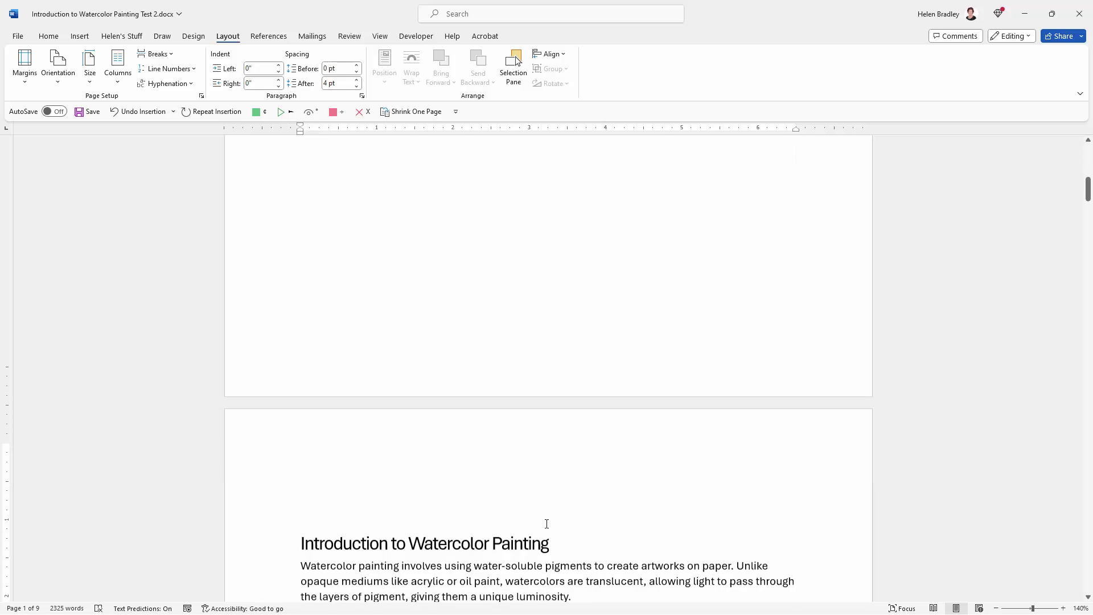
pyautogui.scroll(-2, 489, 507)
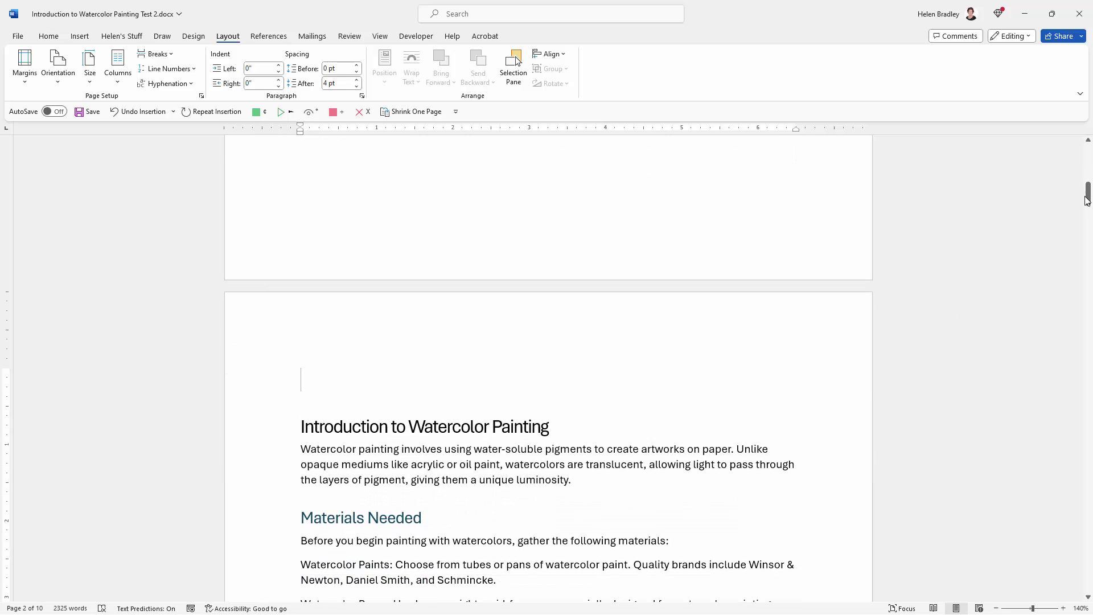
pyautogui.moveTo(1087, 194); pyautogui.dragTo(1086, 151)
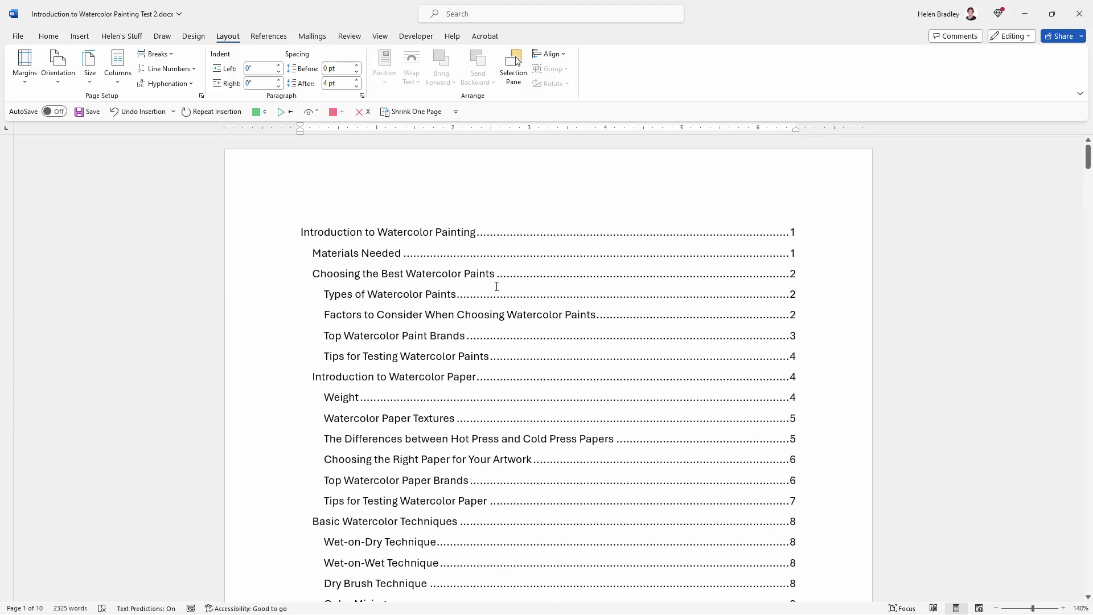
# Update the table of contents, refreshing page numbers only.
pyautogui.click(467, 271)
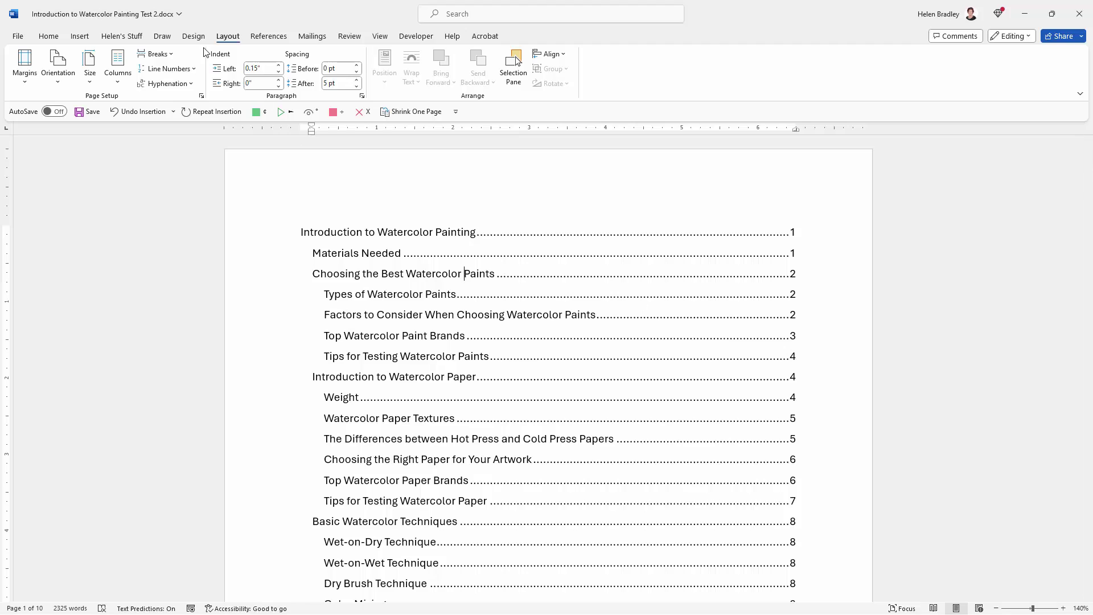
pyautogui.click(263, 36)
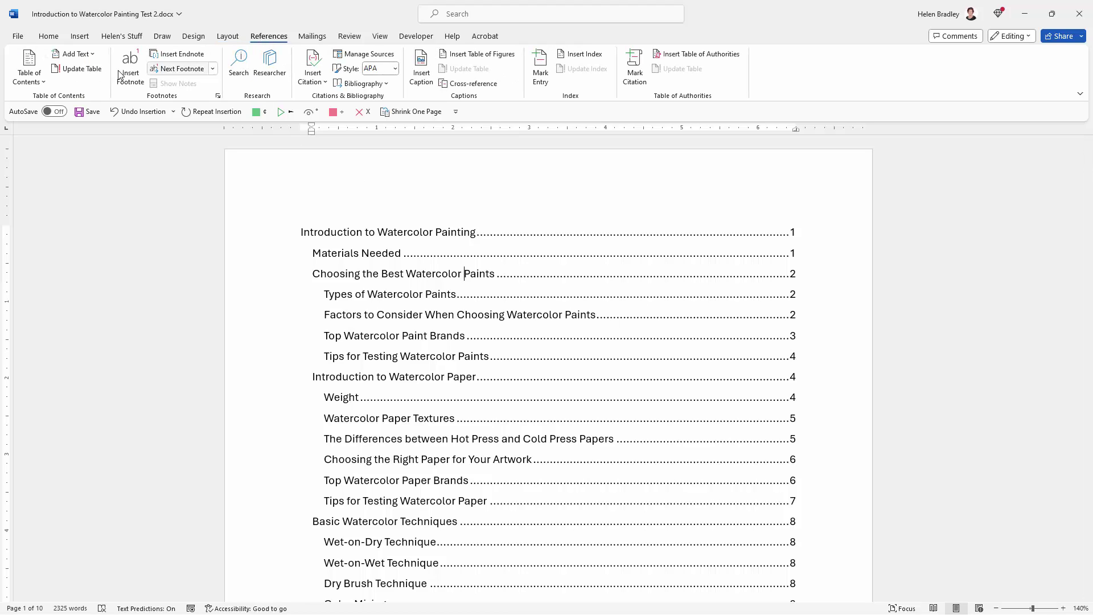
pyautogui.click(72, 71)
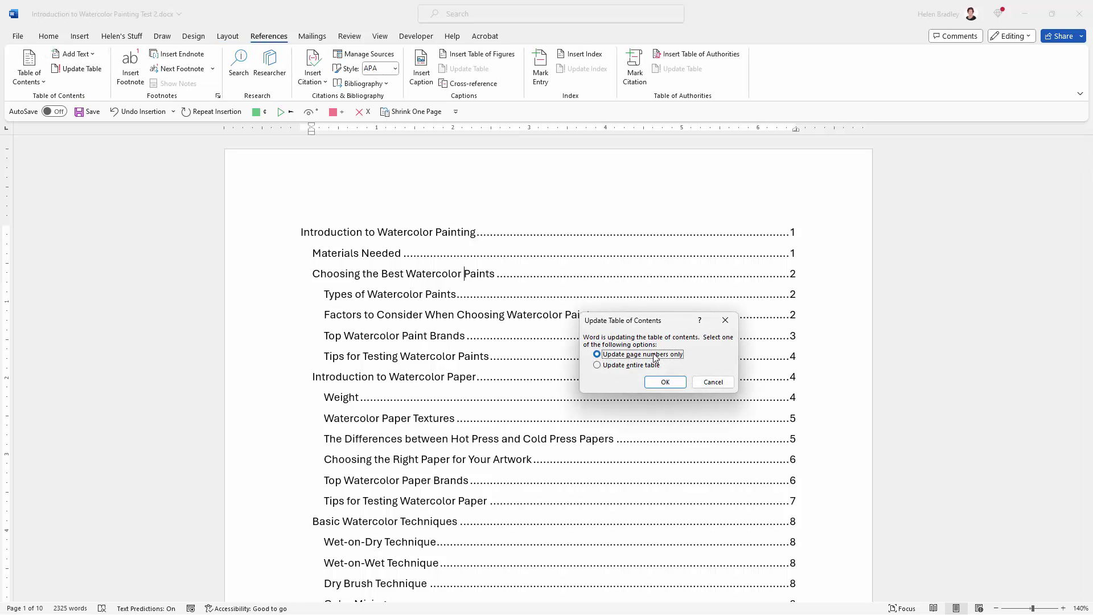
pyautogui.click(664, 383)
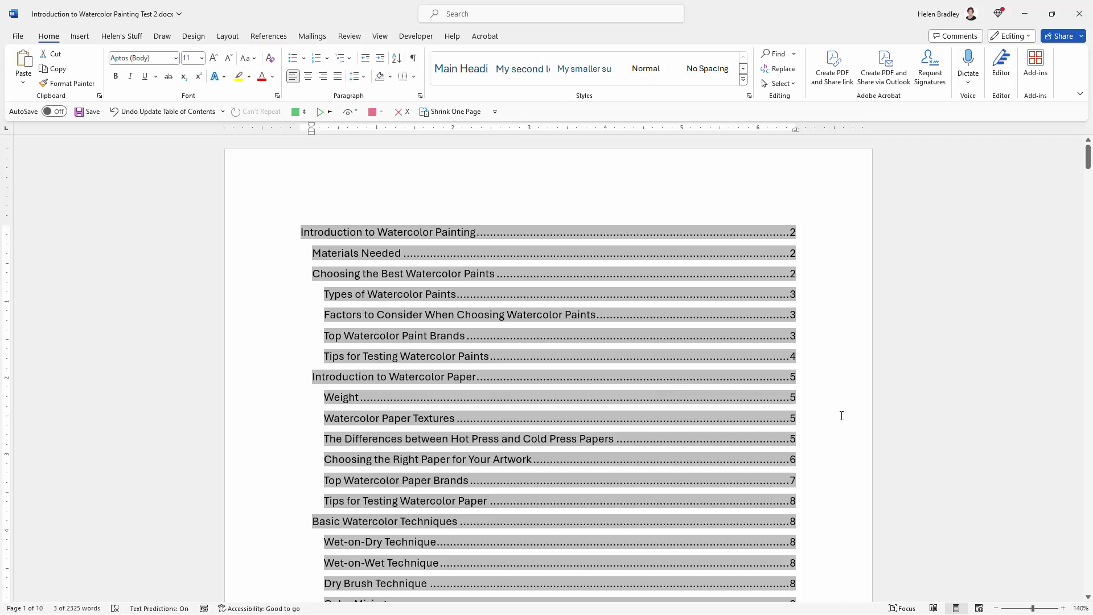
pyautogui.click(842, 416)
pyautogui.scroll(-5, 842, 416)
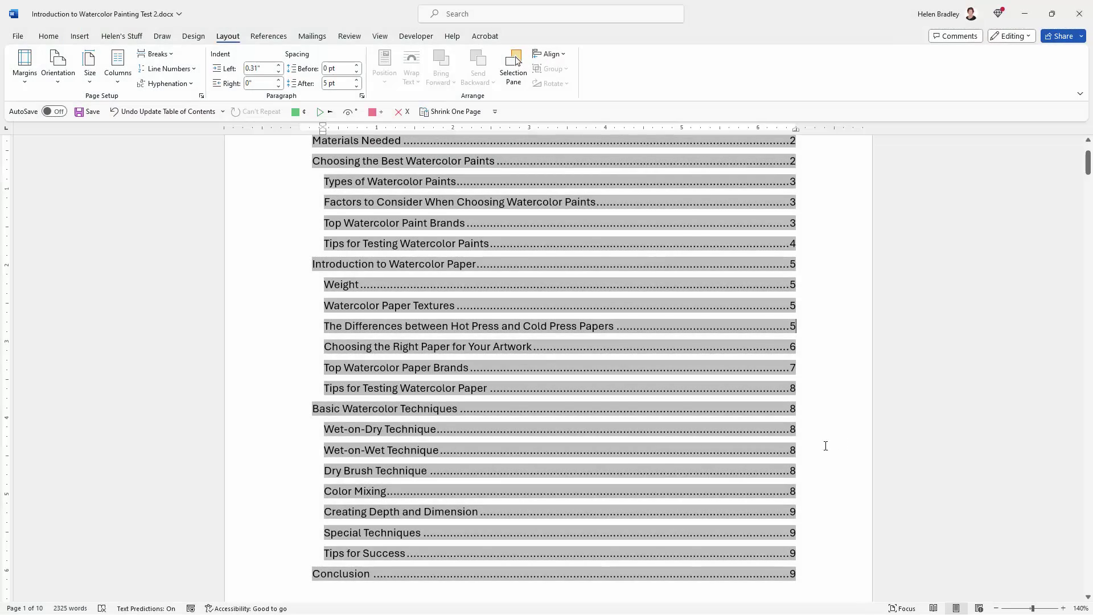
# With the caret in the table of contents, bring up the References Table of Contents gallery.
pyautogui.scroll(2, 825, 444)
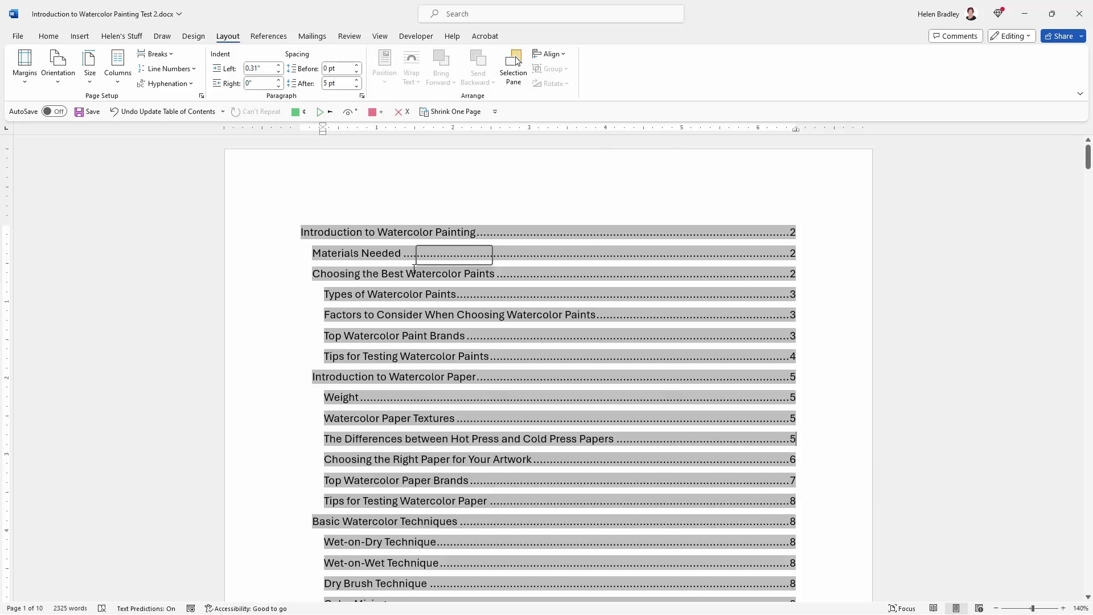
pyautogui.click(401, 253)
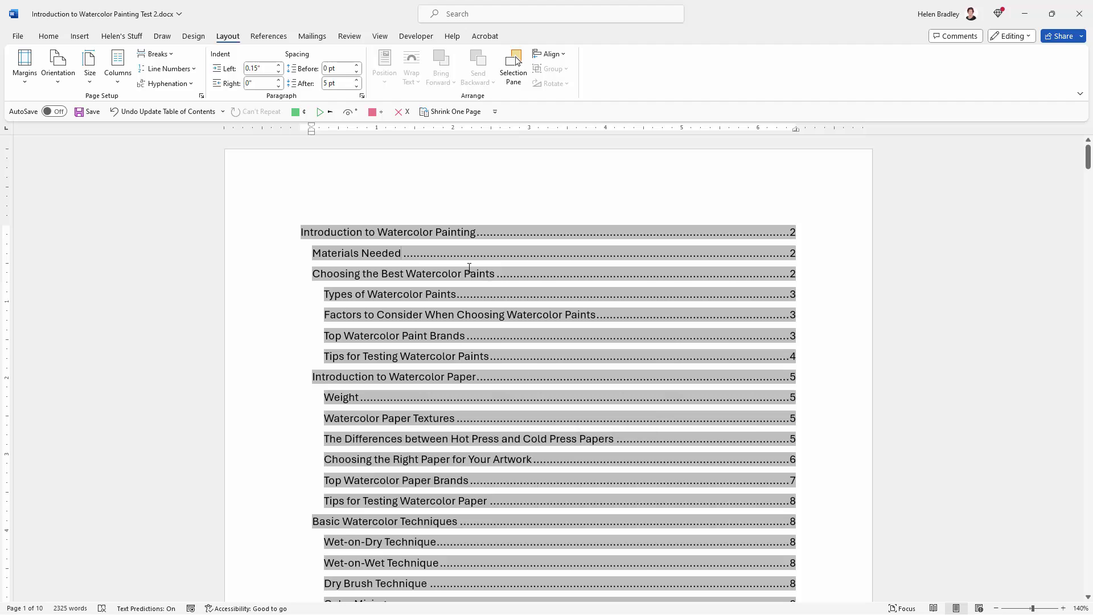
pyautogui.click(268, 36)
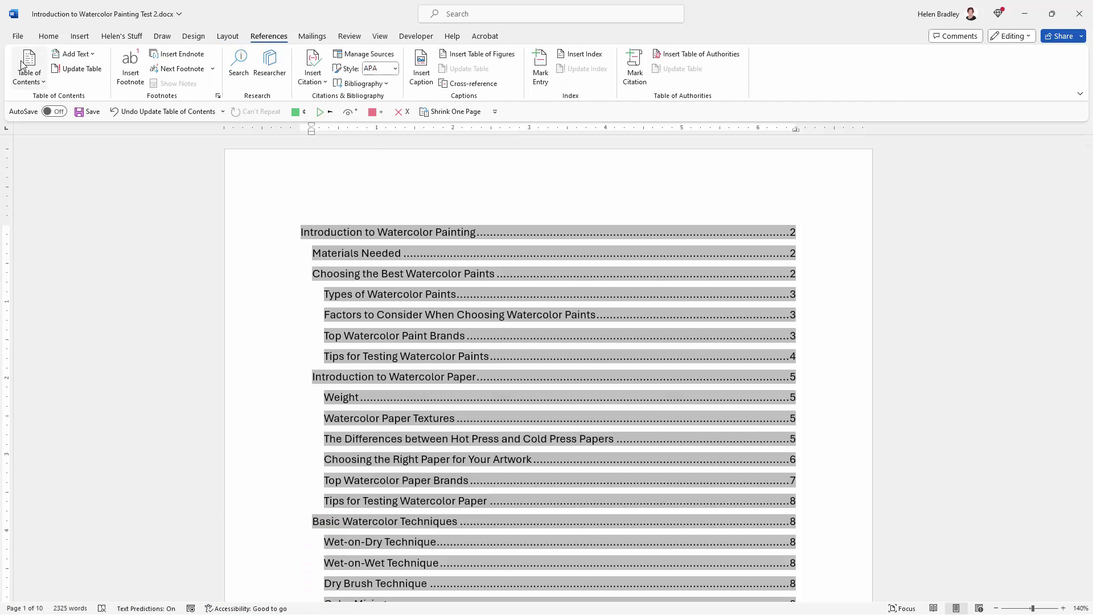
pyautogui.click(44, 84)
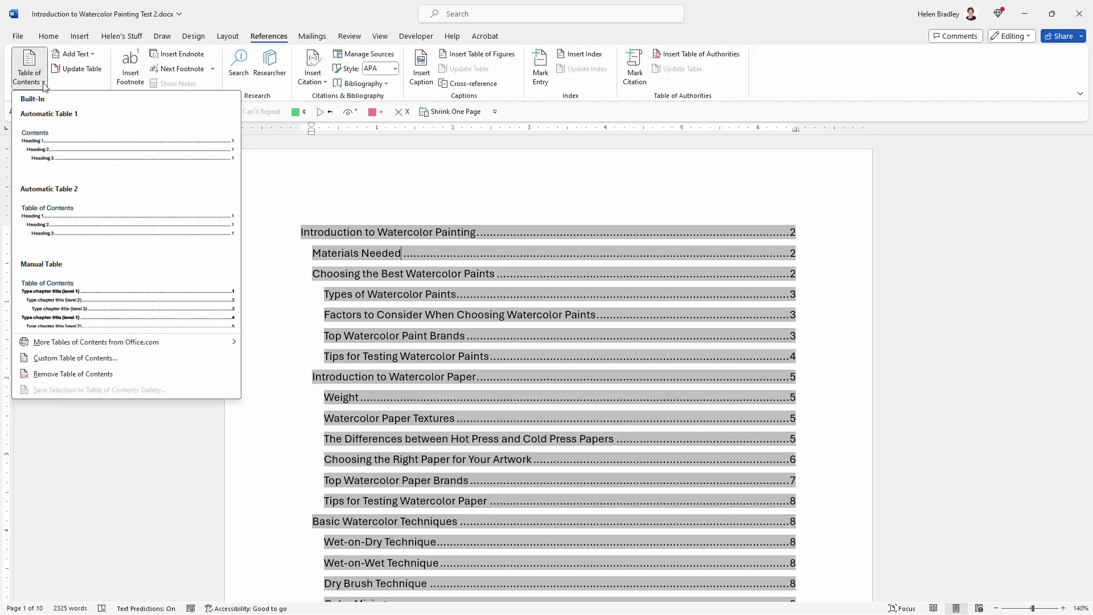
# Remove the table of contents from the document.
pyautogui.click(76, 376)
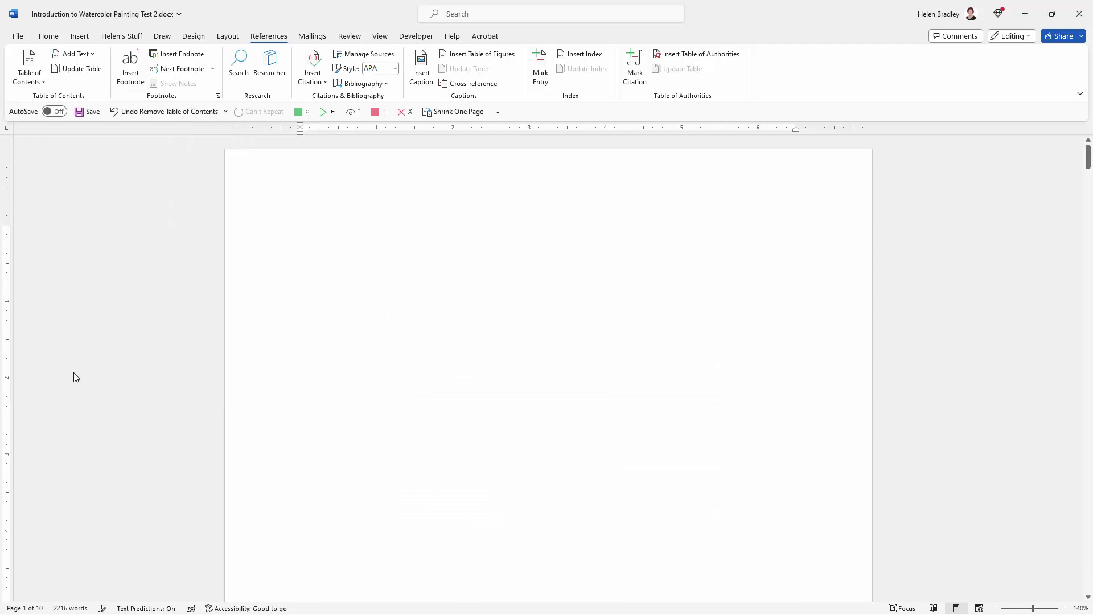
pyautogui.scroll(-10, 874, 450)
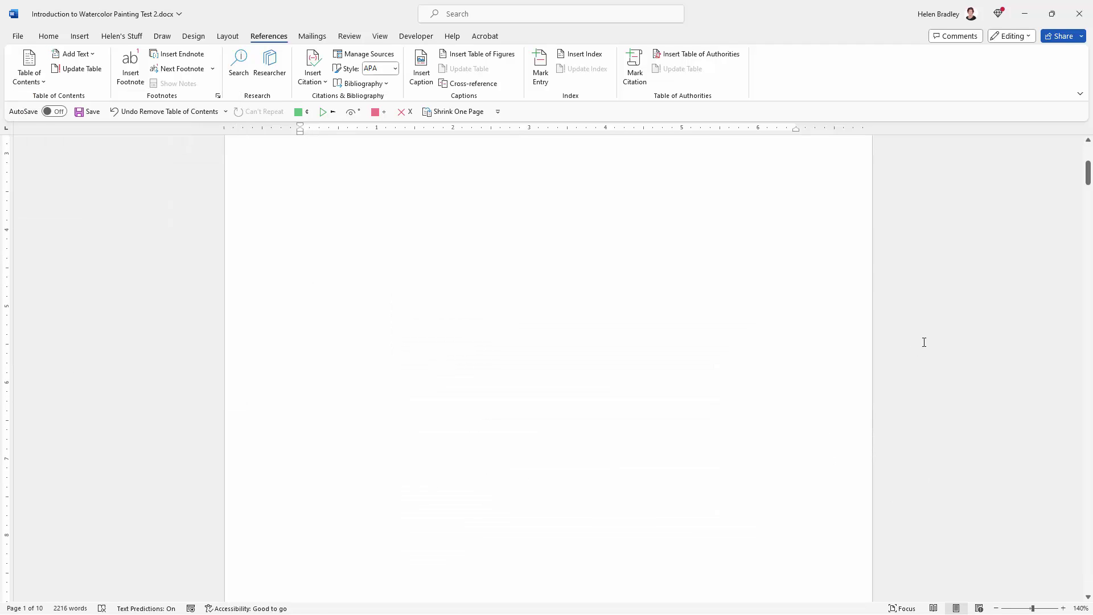
pyautogui.scroll(-3, 357, 341)
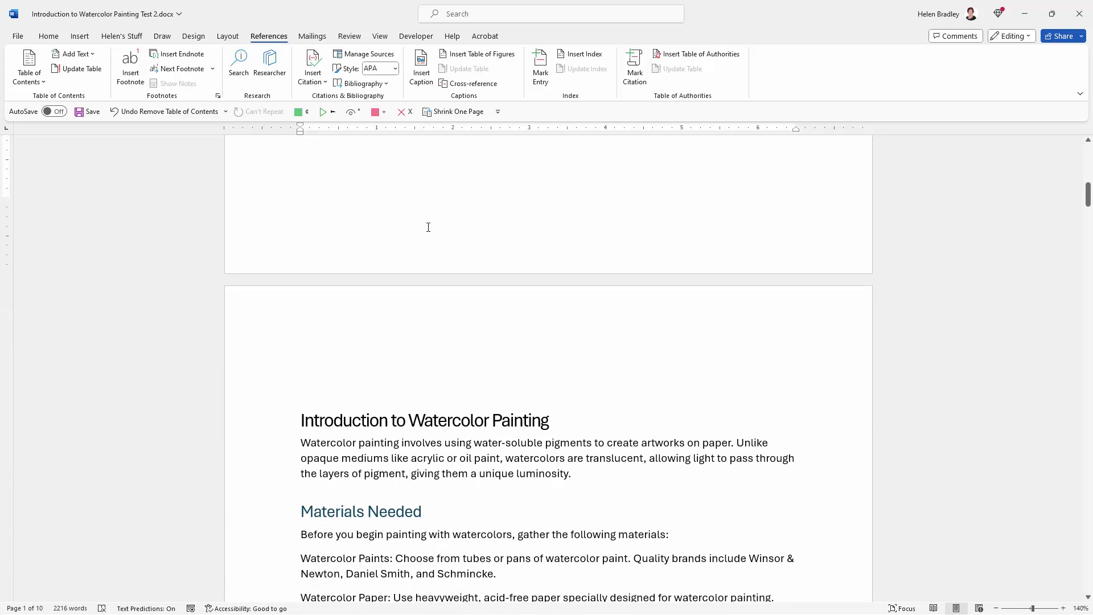
# Delete the leftover page break and one empty paragraph, toggling Show/Hide ¶ on and off.
pyautogui.click(51, 39)
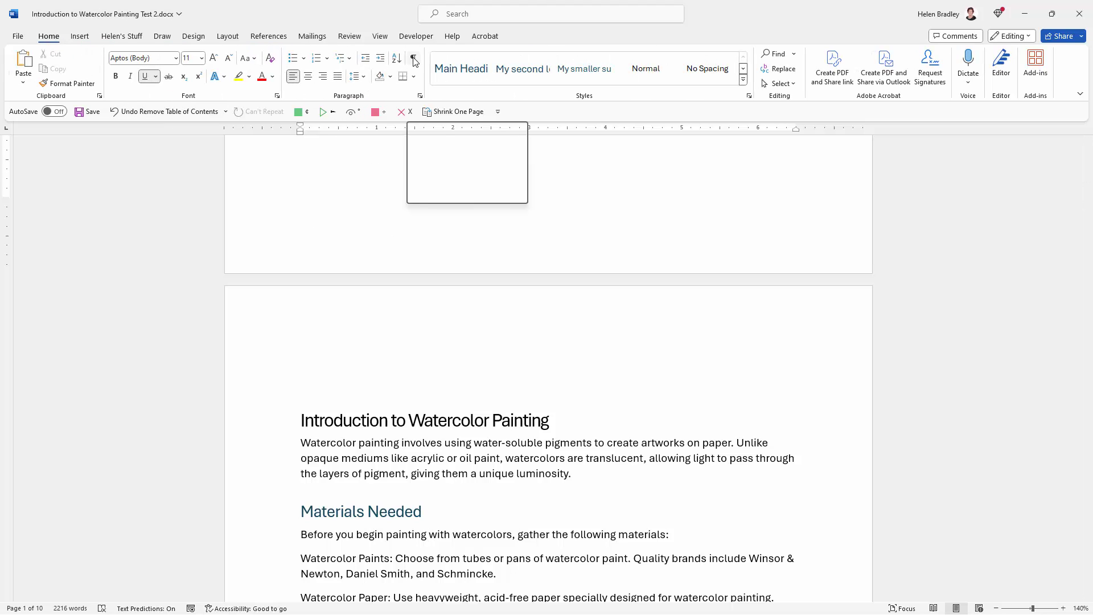
pyautogui.click(414, 58)
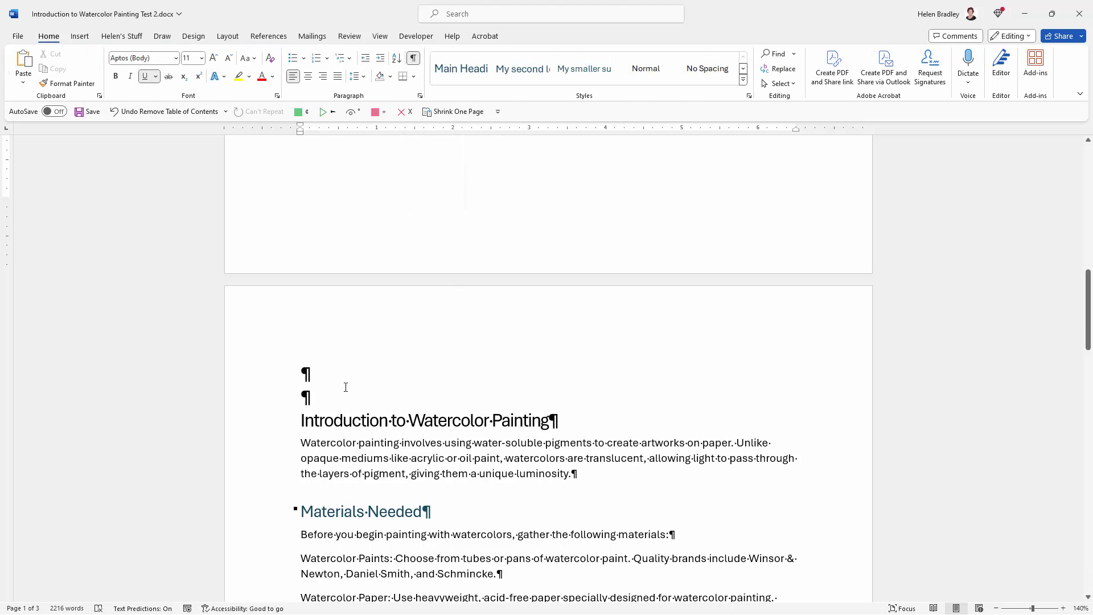
pyautogui.scroll(10, 342, 296)
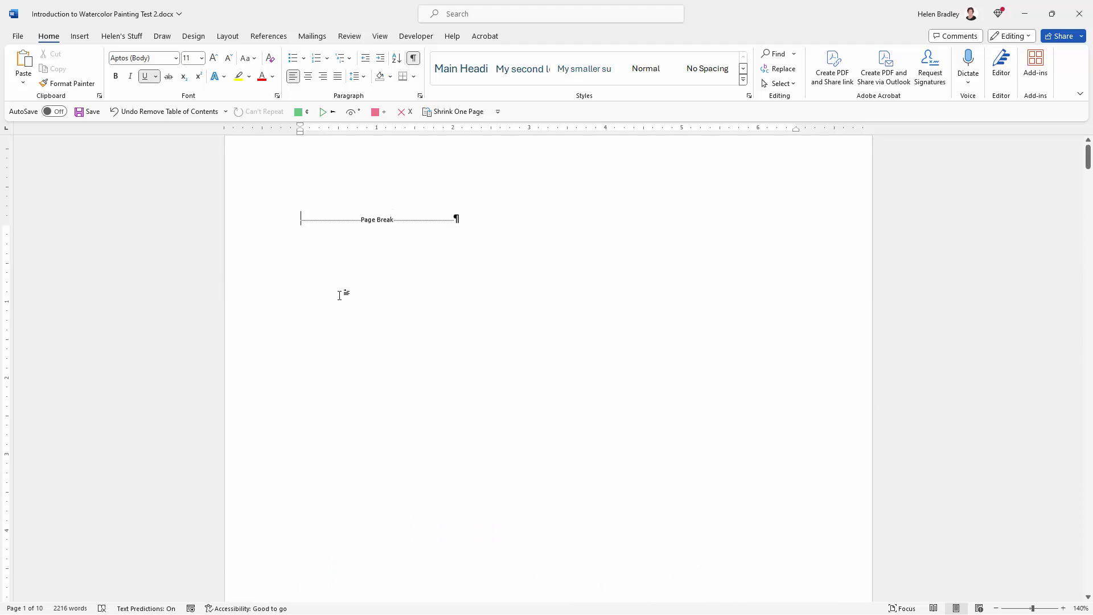
pyautogui.click(274, 236)
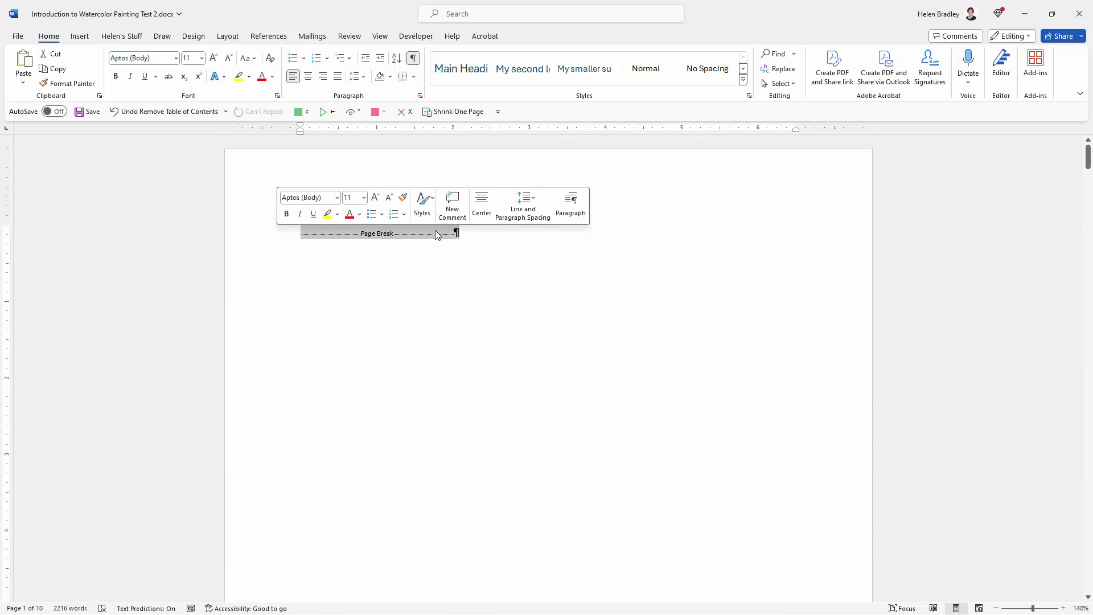
pyautogui.press('Delete')
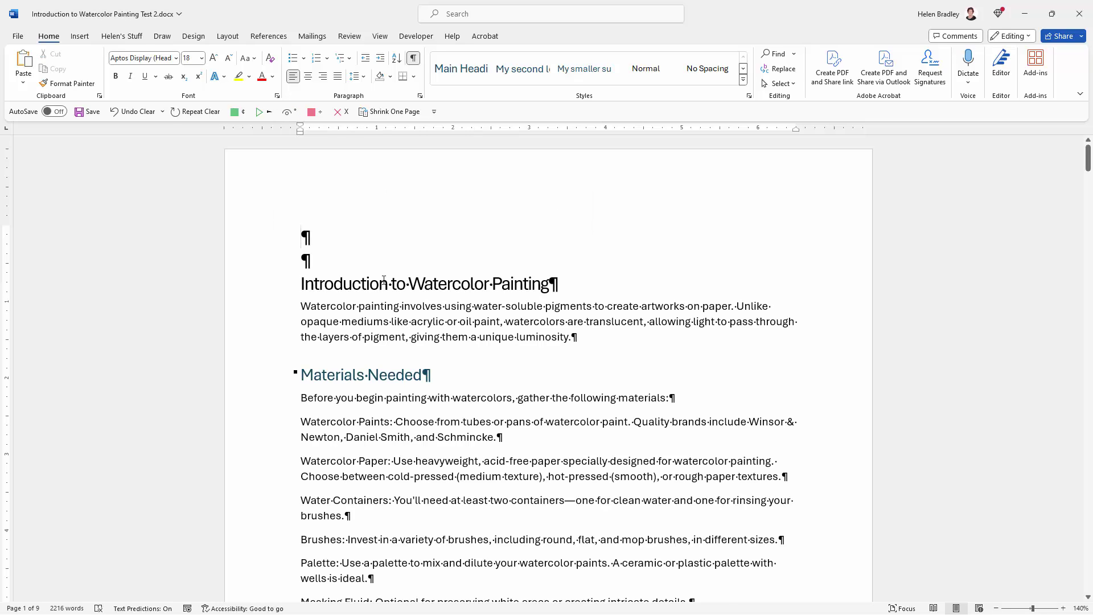
pyautogui.press('Delete')
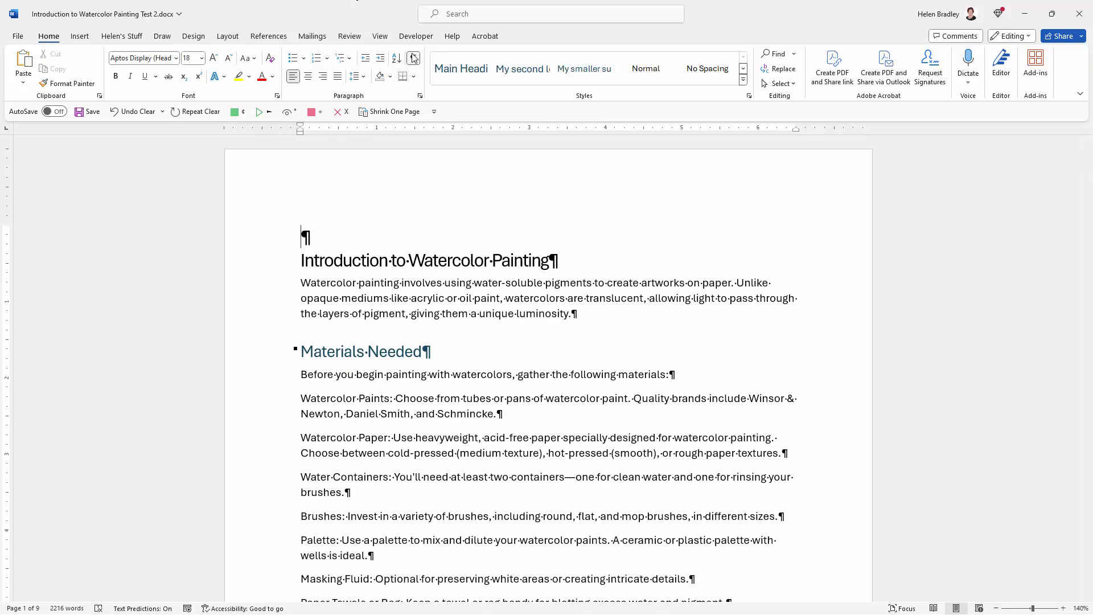
pyautogui.click(414, 59)
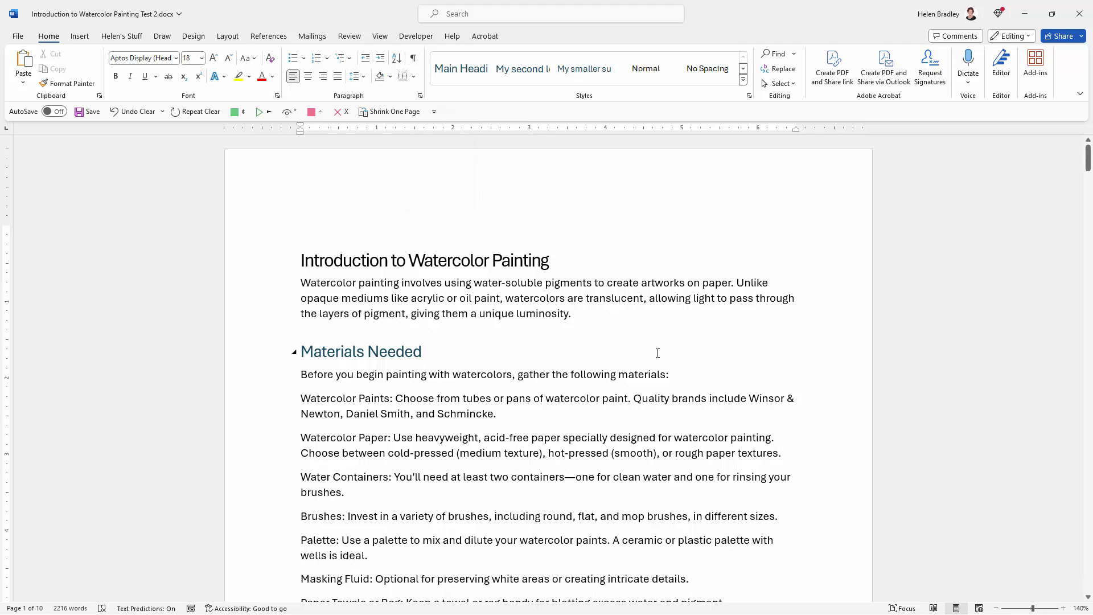
pyautogui.scroll(-2, 658, 346)
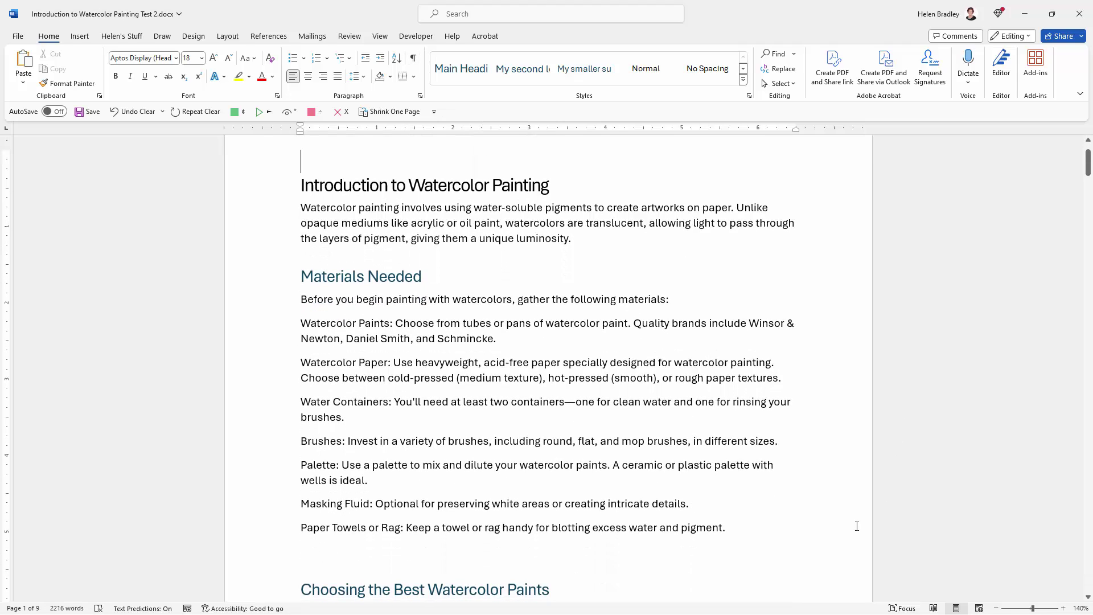